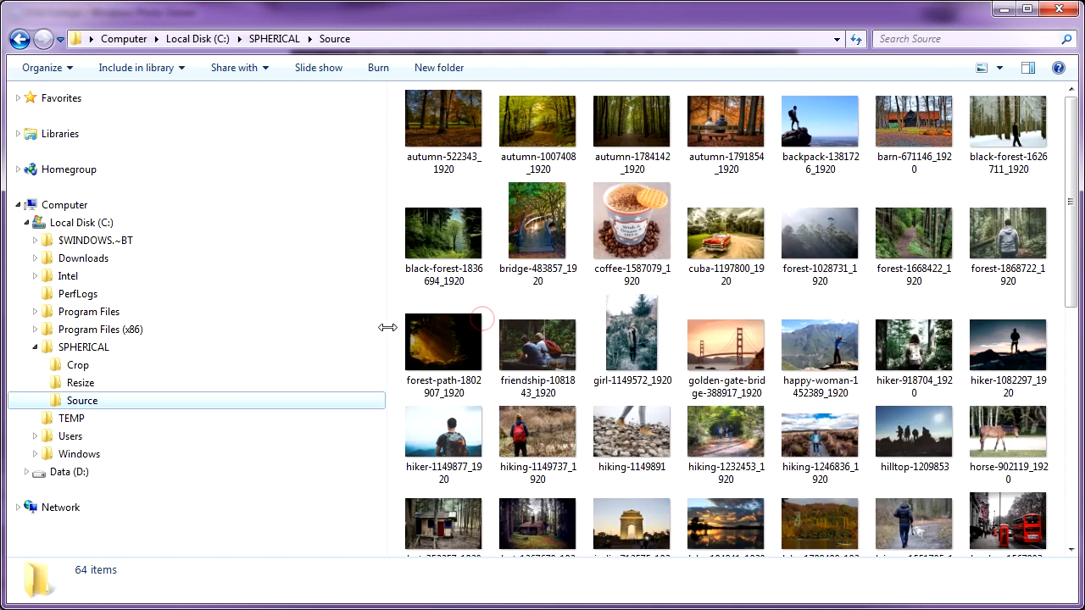
# - Switch to IrfanView and open a batch conversion with JPG - JPG/JPEG Format as the output format
pyautogui.moveTo(1071, 229); pyautogui.dragTo(1048, 519)
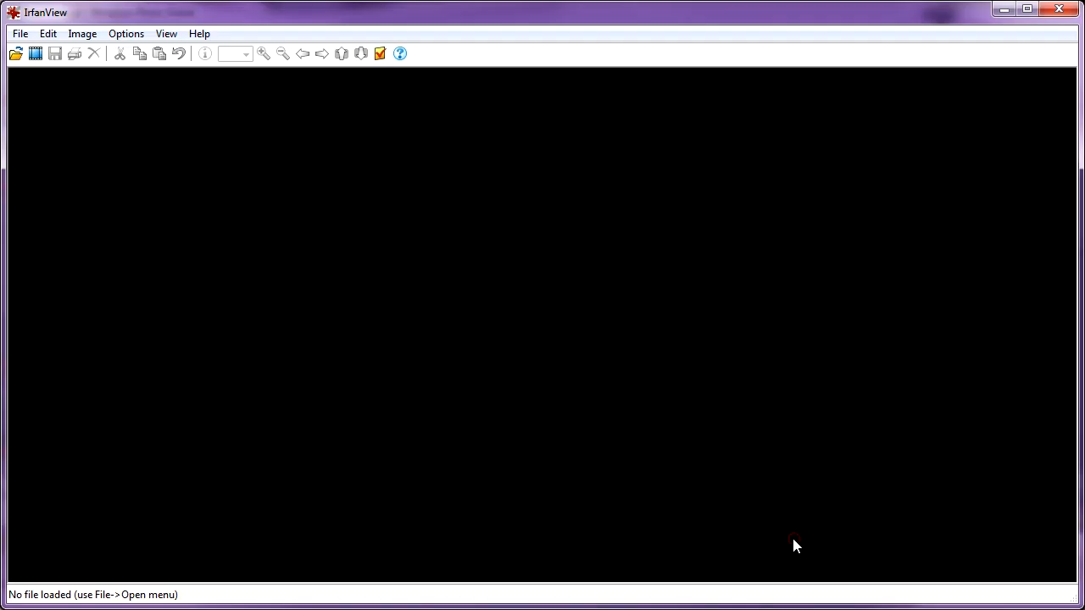
pyautogui.click(793, 535)
pyautogui.click(20, 34)
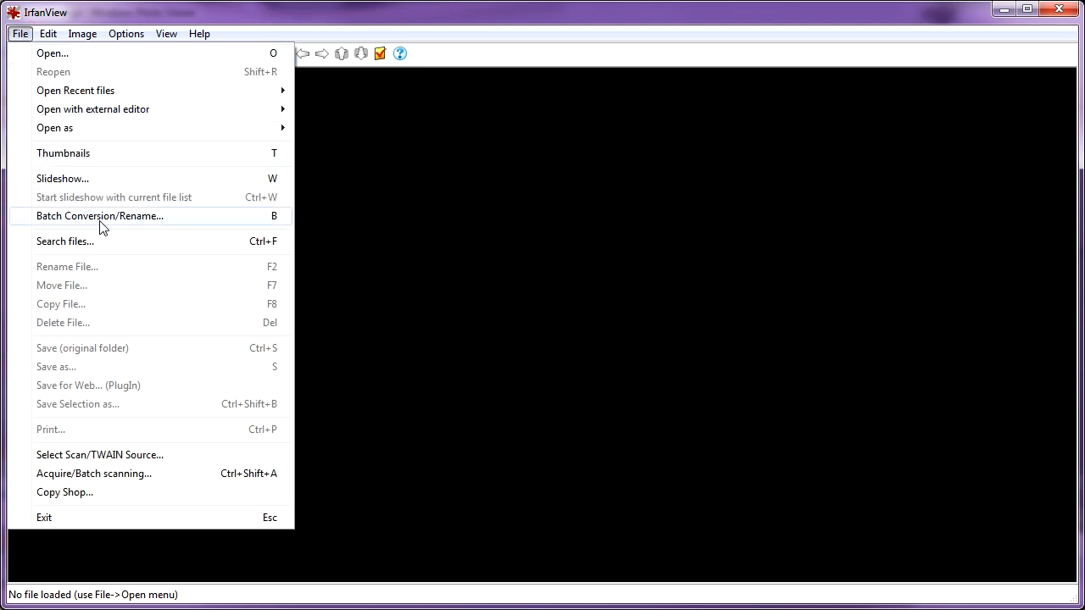
pyautogui.click(214, 223)
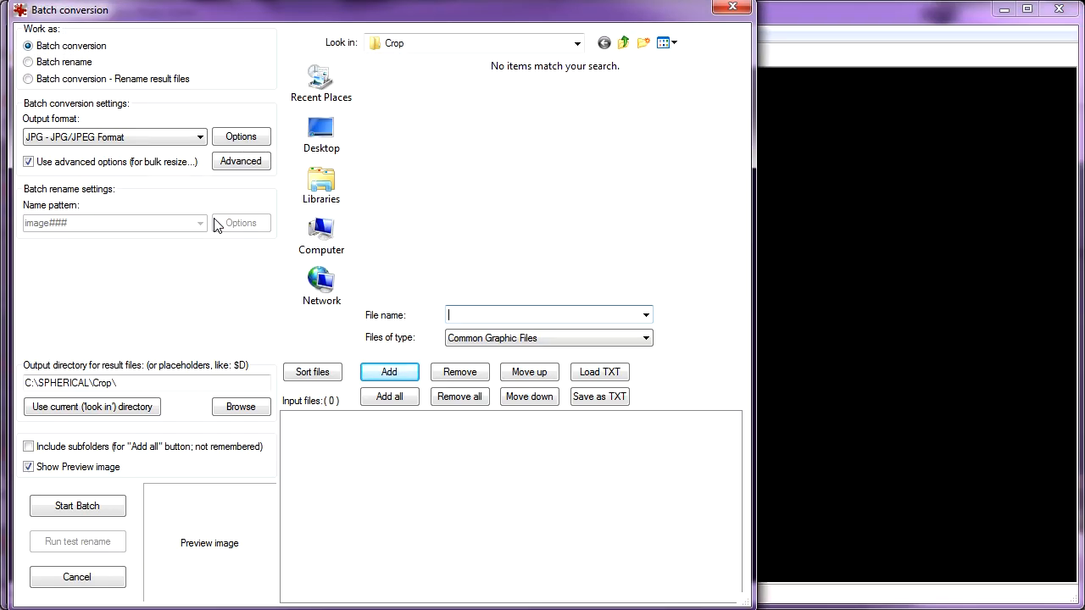
pyautogui.click(193, 141)
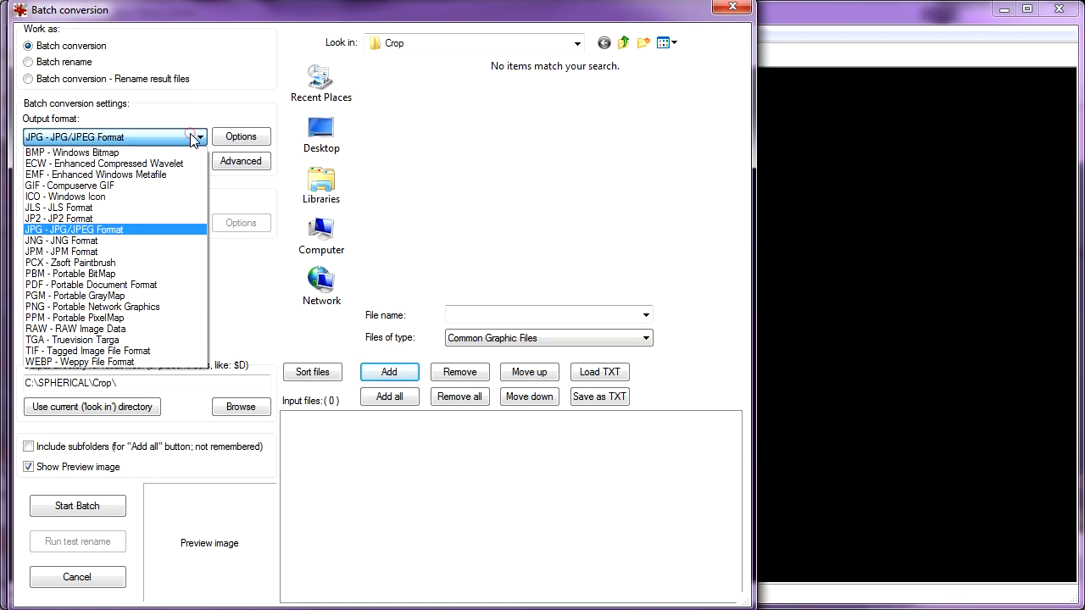
pyautogui.click(140, 227)
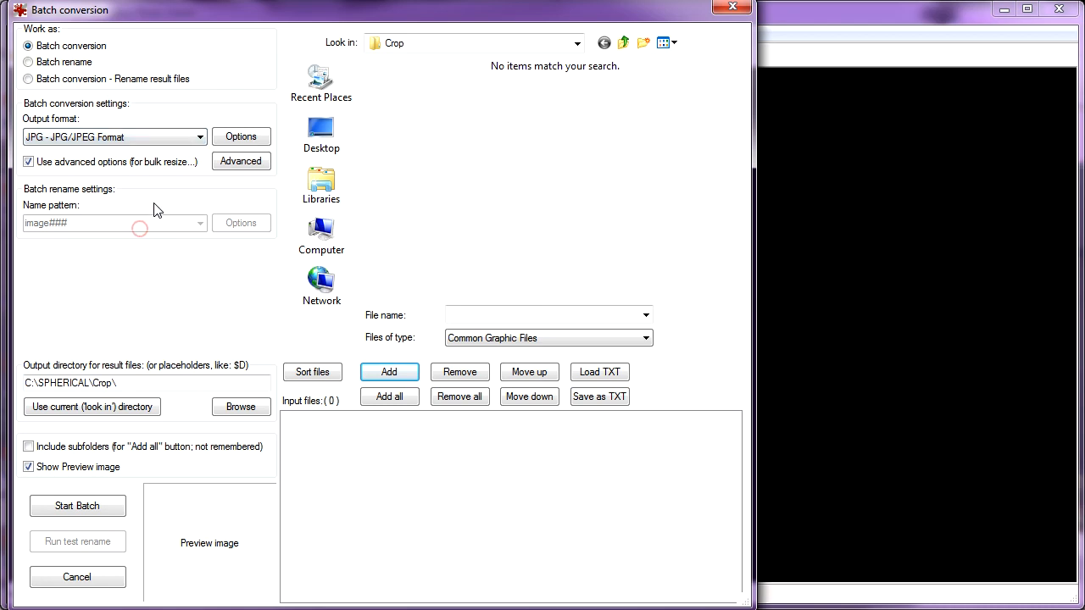
# - In the advanced batch options, disable cropping and enable resizing to 70% of the original width and height
pyautogui.click(240, 162)
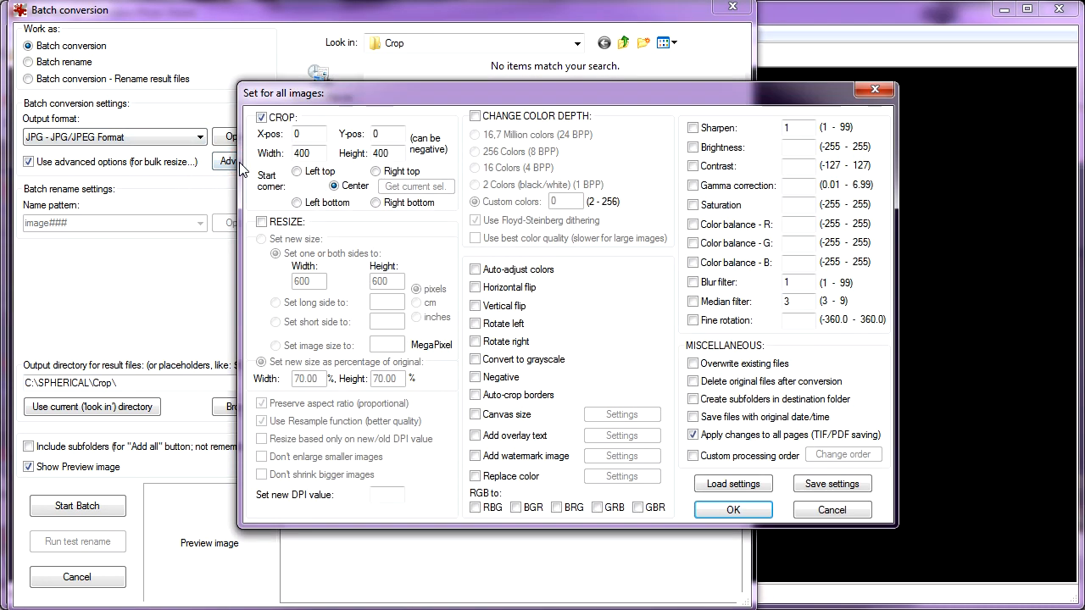
pyautogui.click(262, 117)
pyautogui.click(261, 222)
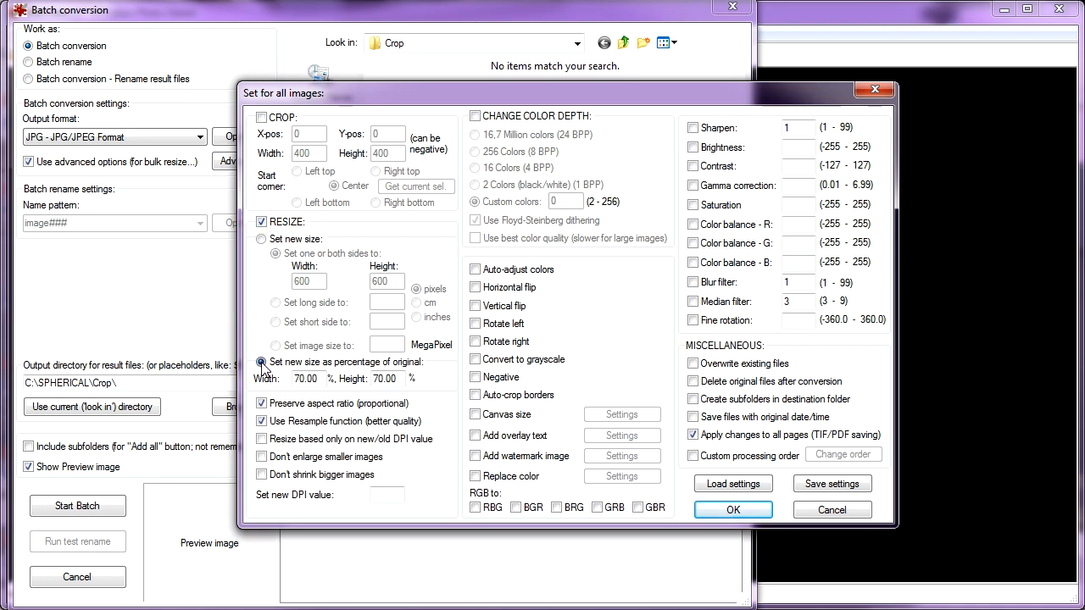
pyautogui.moveTo(323, 378); pyautogui.dragTo(263, 379)
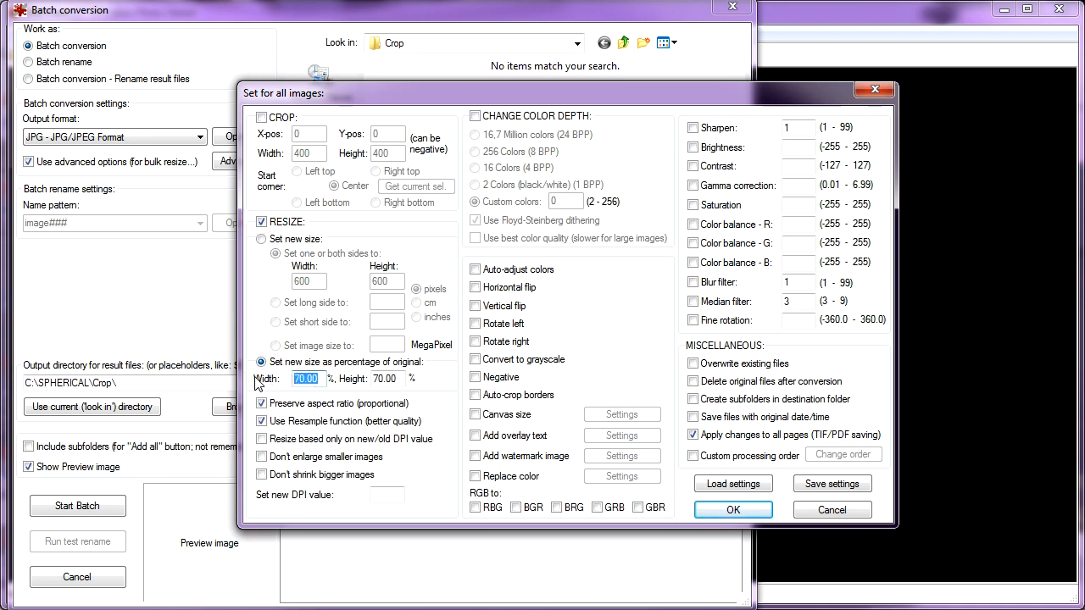
pyautogui.write('70')
pyautogui.press('Tab')
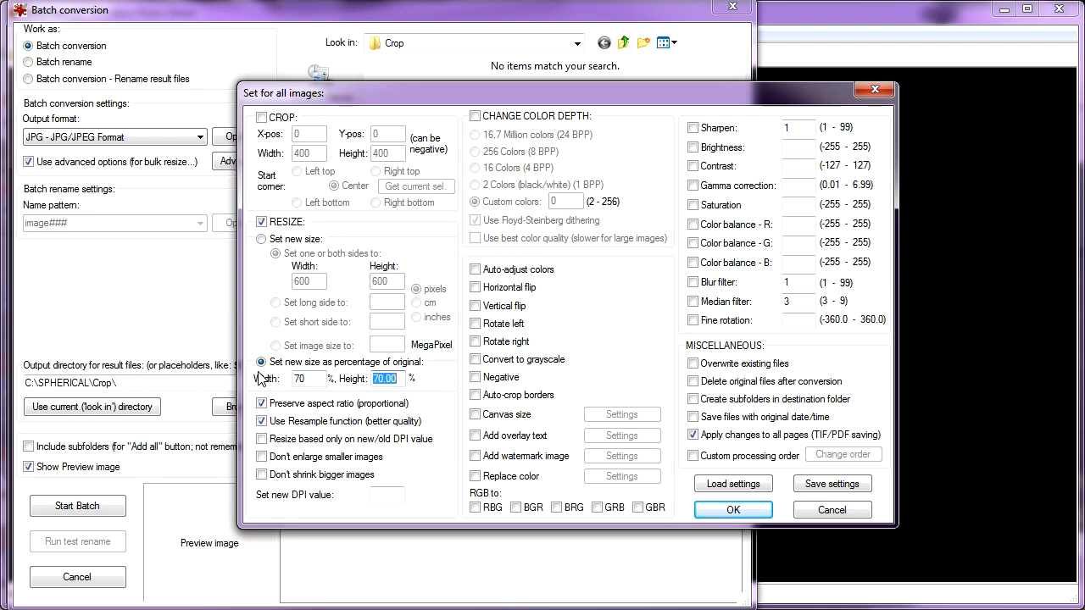
pyautogui.write('70')
pyautogui.press('Tab')
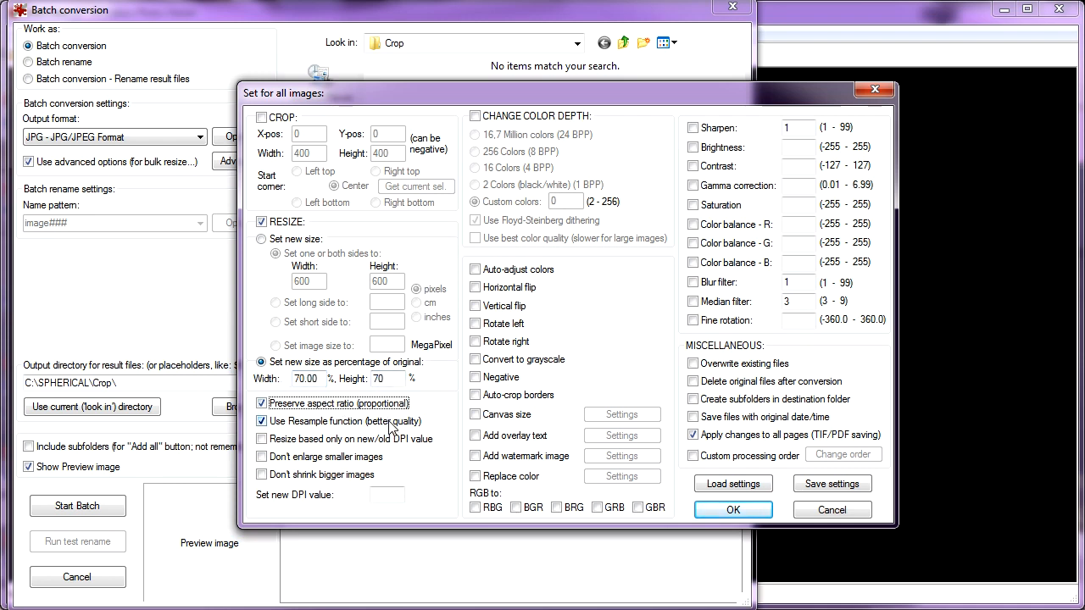
pyautogui.click(723, 509)
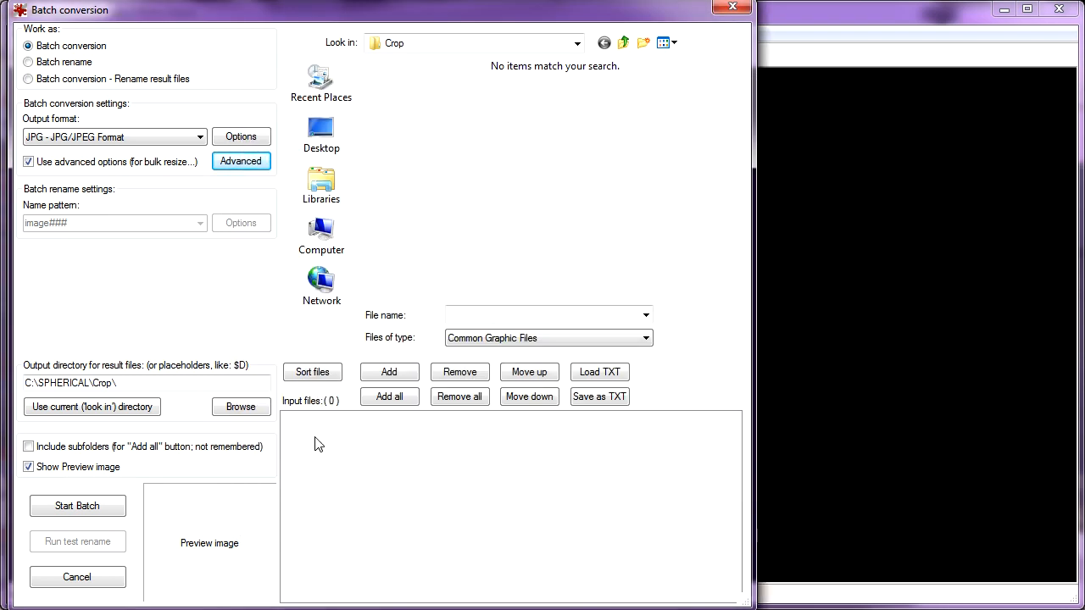
# - Add all images from the Source folder inside SPHERICAL to the batch input files
pyautogui.click(462, 40)
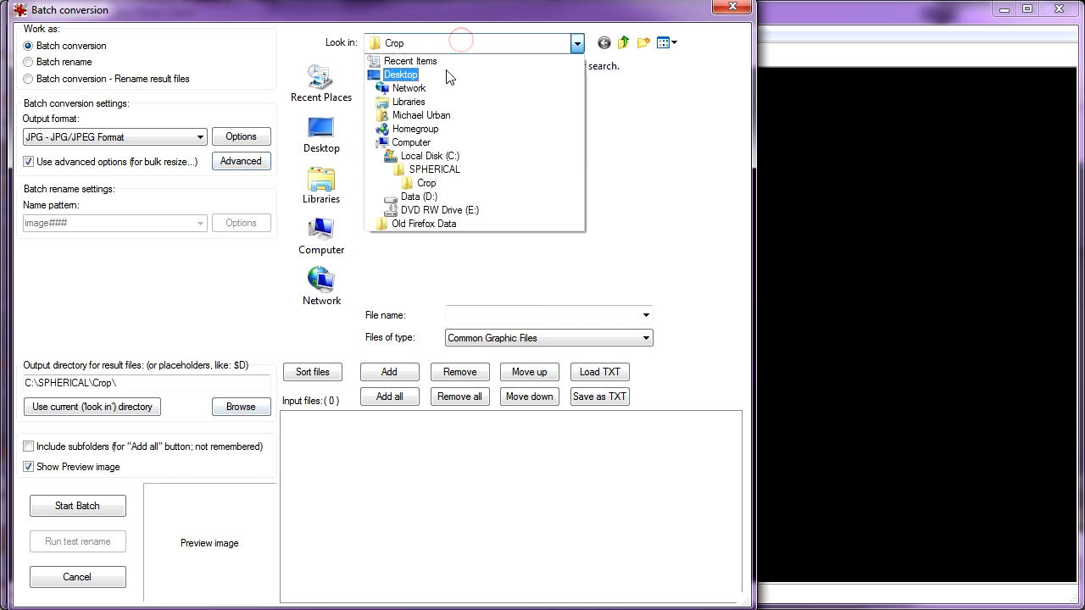
pyautogui.click(432, 169)
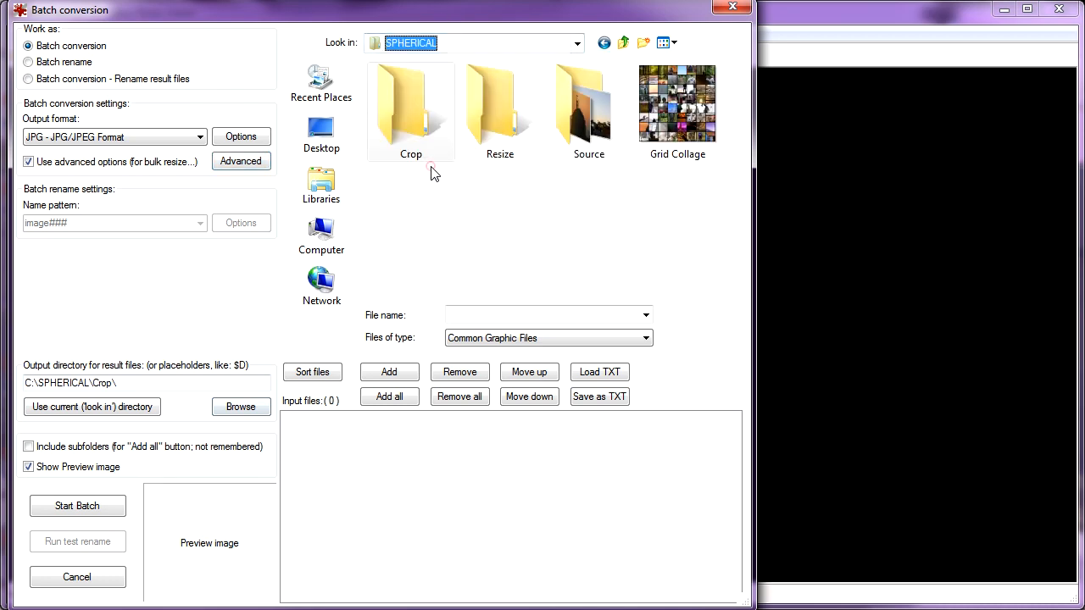
pyautogui.doubleClick(577, 116)
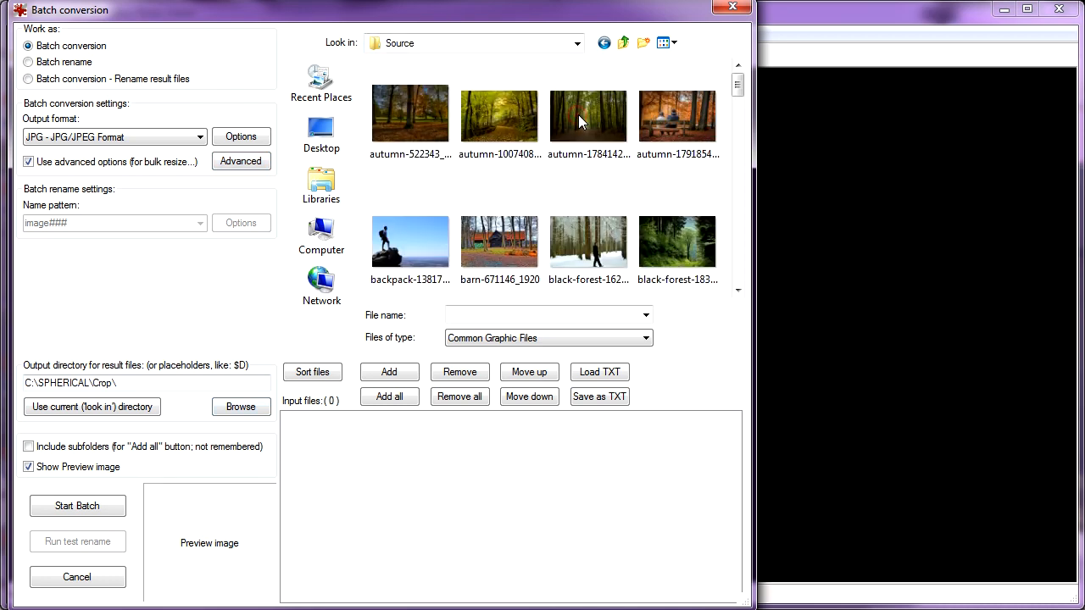
pyautogui.click(390, 397)
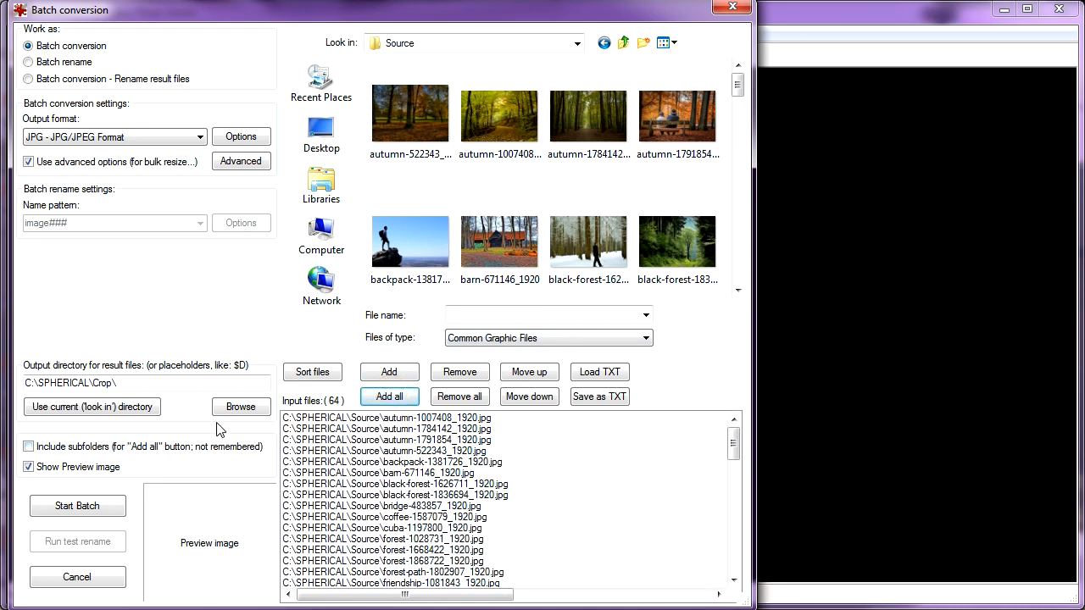
# - Set the output directory to C:\SPHERICAL\Resize\, run the batch conversion, and exit it when done
pyautogui.click(131, 383)
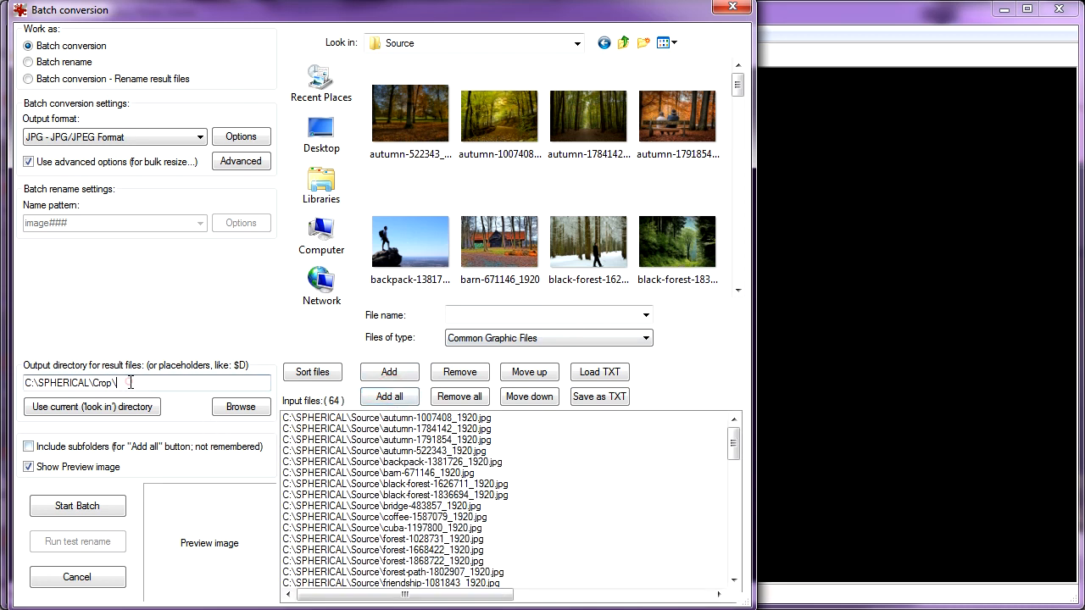
pyautogui.click(241, 408)
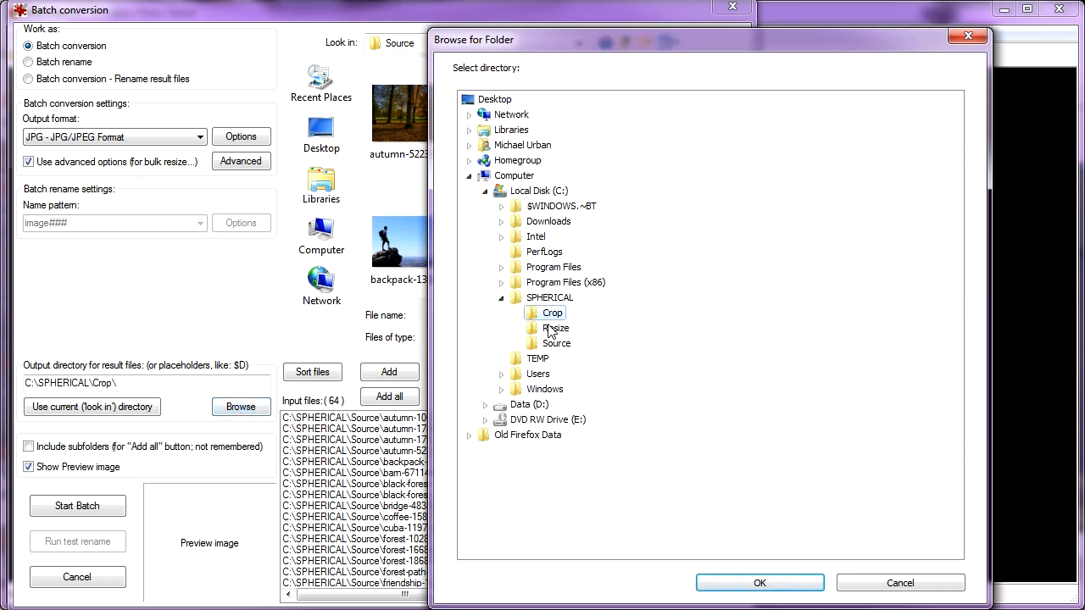
pyautogui.click(556, 329)
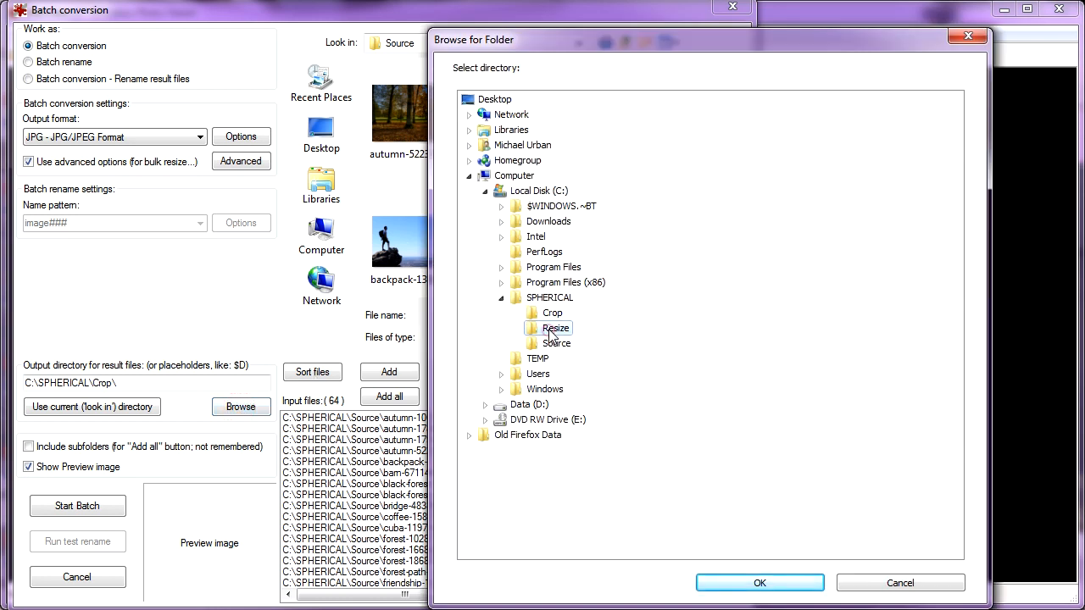
pyautogui.click(751, 583)
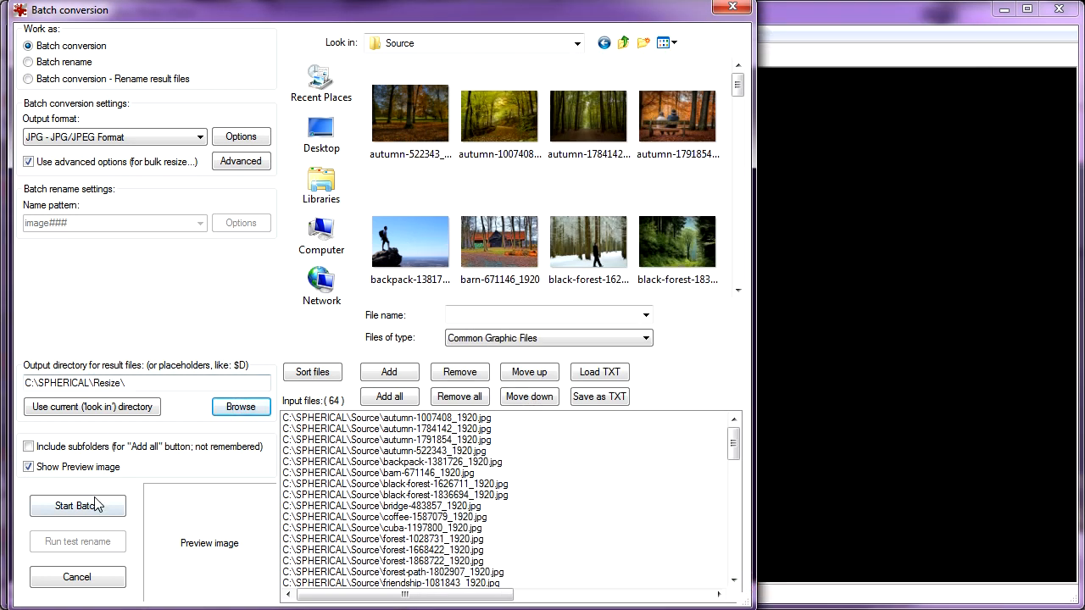
pyautogui.click(113, 503)
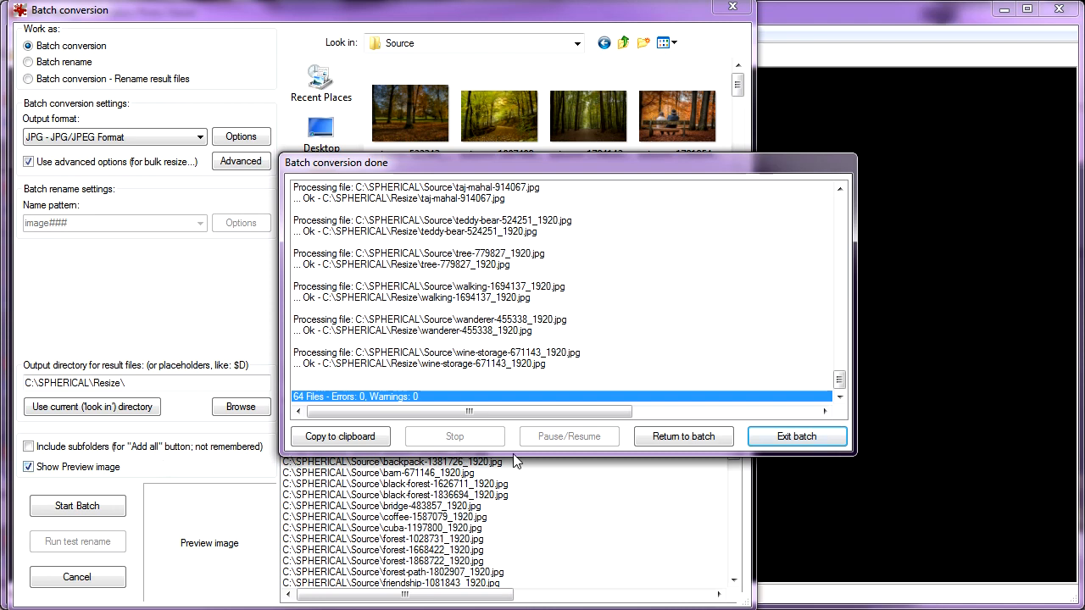
pyautogui.click(772, 435)
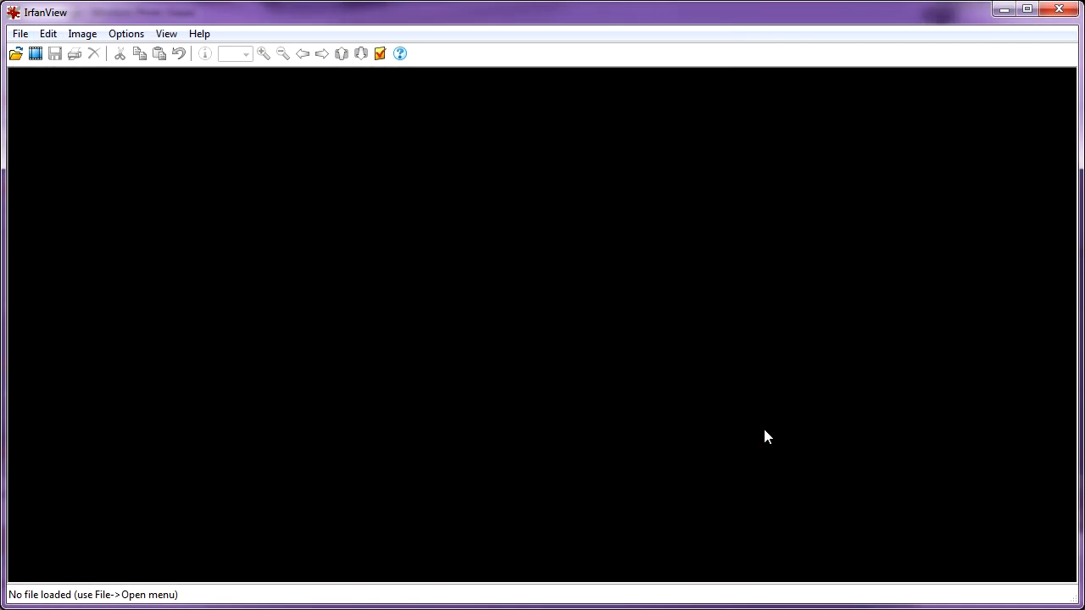
# - Switch to Windows Explorer and check the dimensions of several images in the Resize folder, then view the Source and Crop folders
pyautogui.click(746, 609)
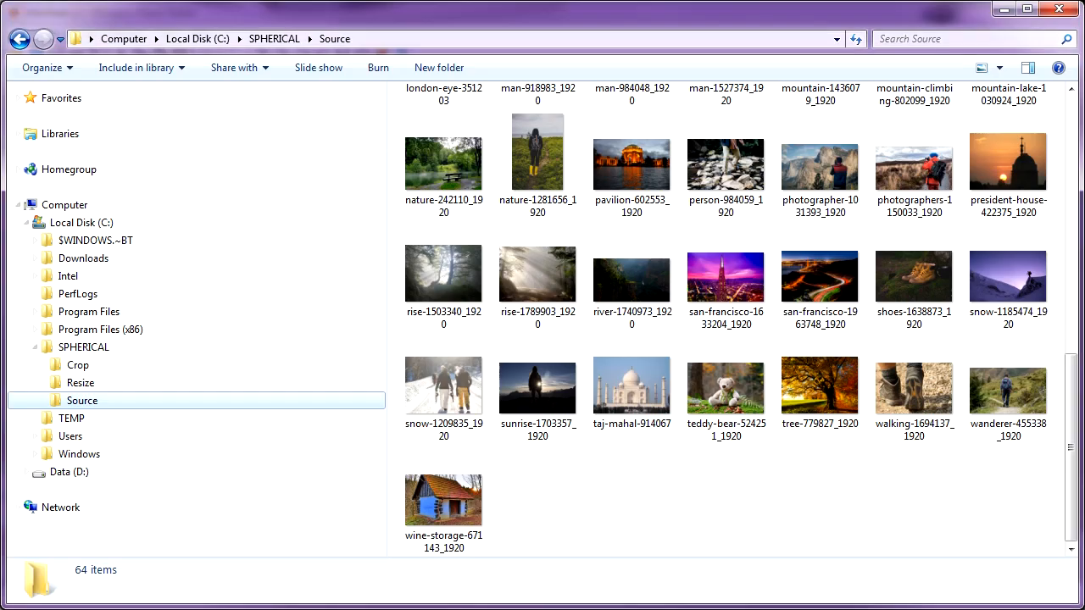
pyautogui.click(97, 387)
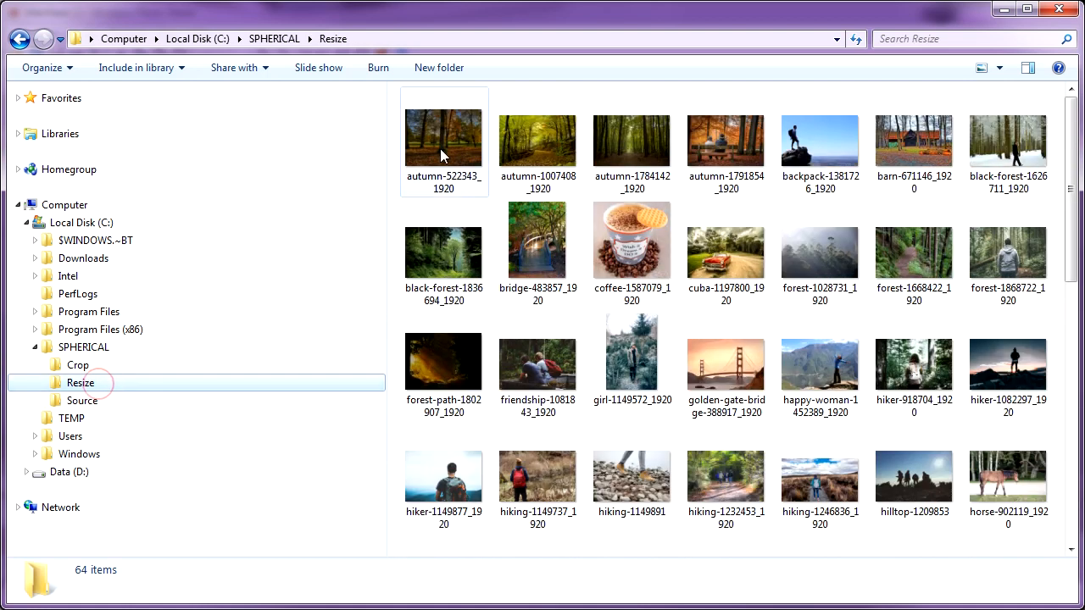
pyautogui.click(441, 155)
pyautogui.click(522, 152)
pyautogui.click(615, 141)
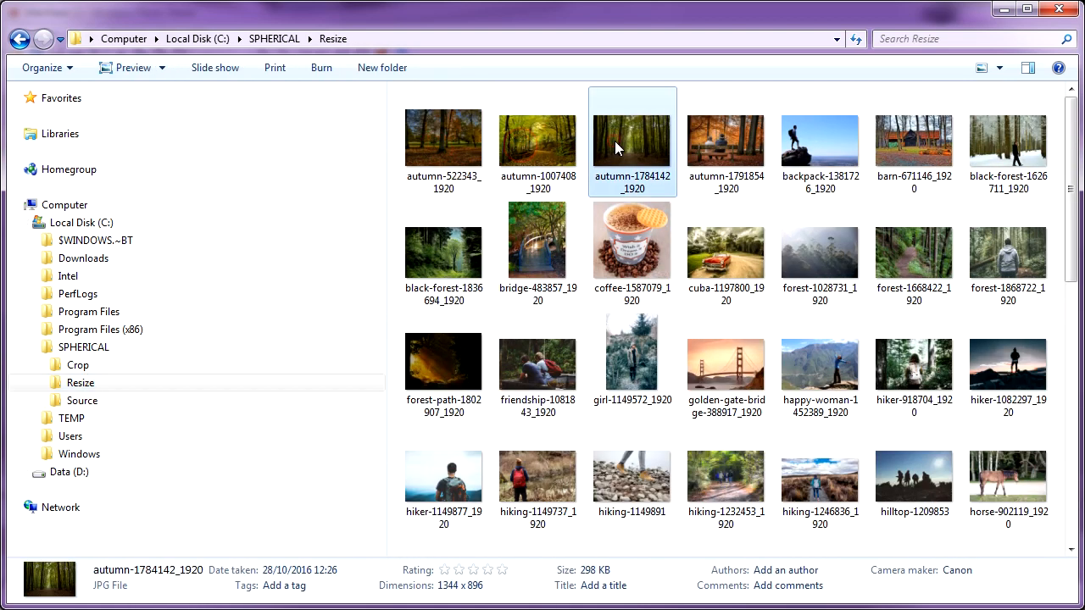
pyautogui.click(84, 405)
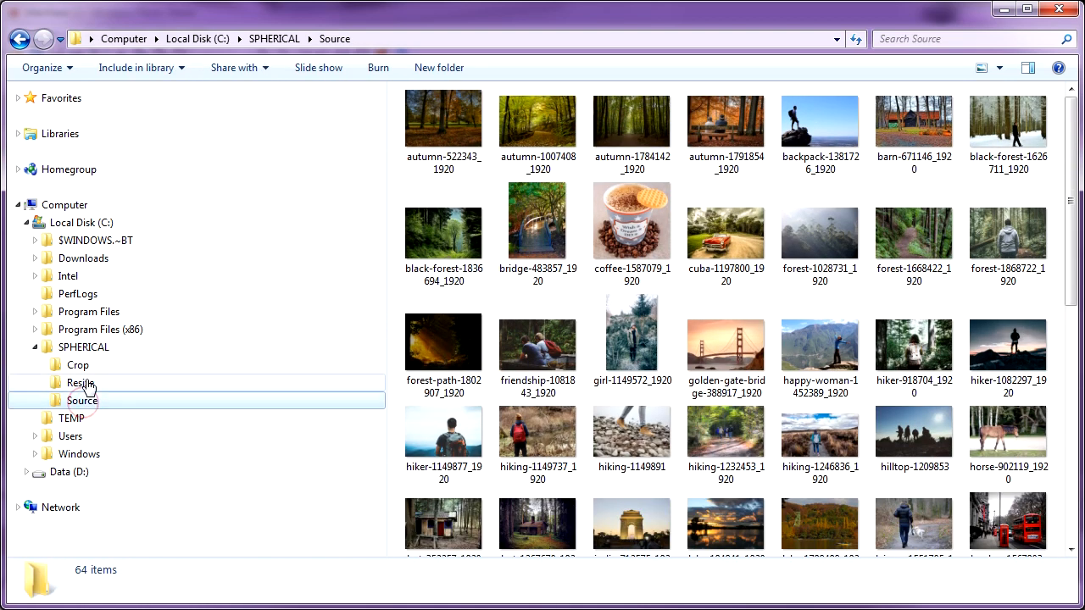
pyautogui.click(89, 366)
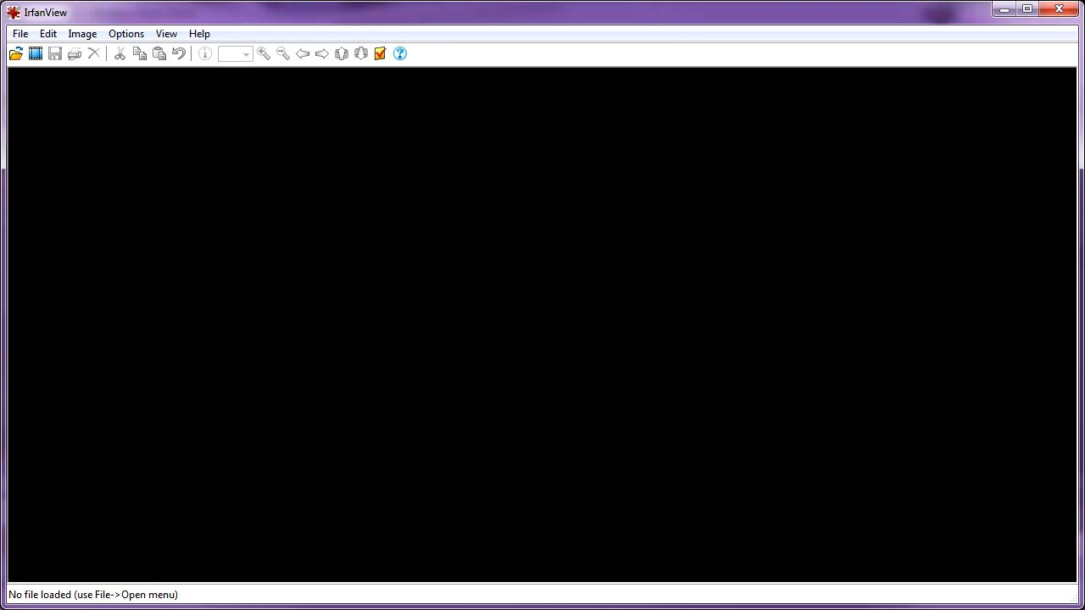
# - Switch to IrfanView and configure a new batch conversion with resizing disabled and cropping enabled at width 400 and height 400
pyautogui.click(20, 34)
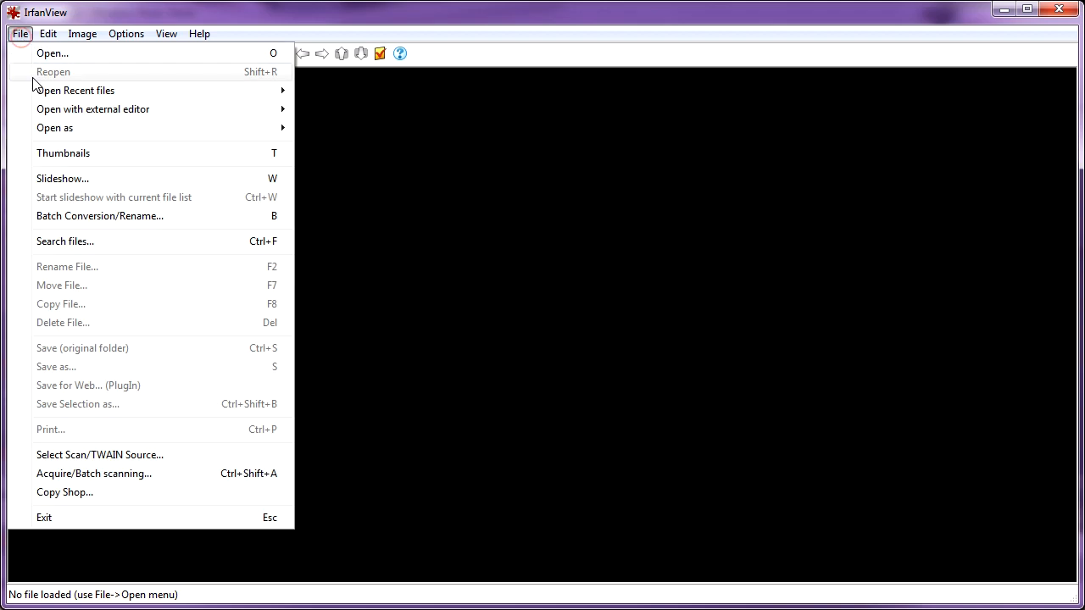
pyautogui.click(232, 216)
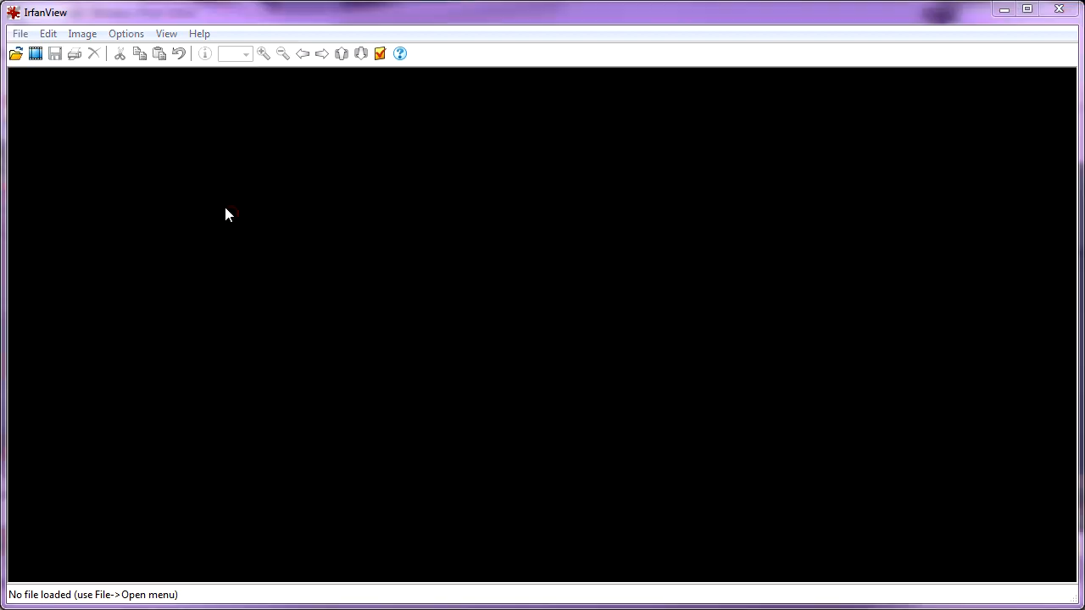
pyautogui.click(241, 163)
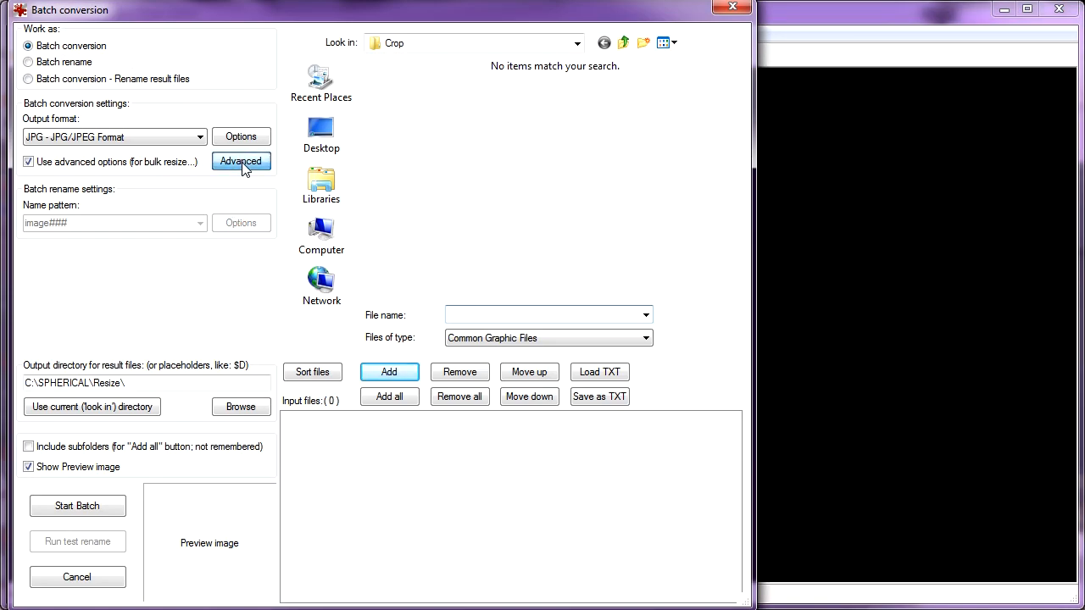
pyautogui.click(261, 222)
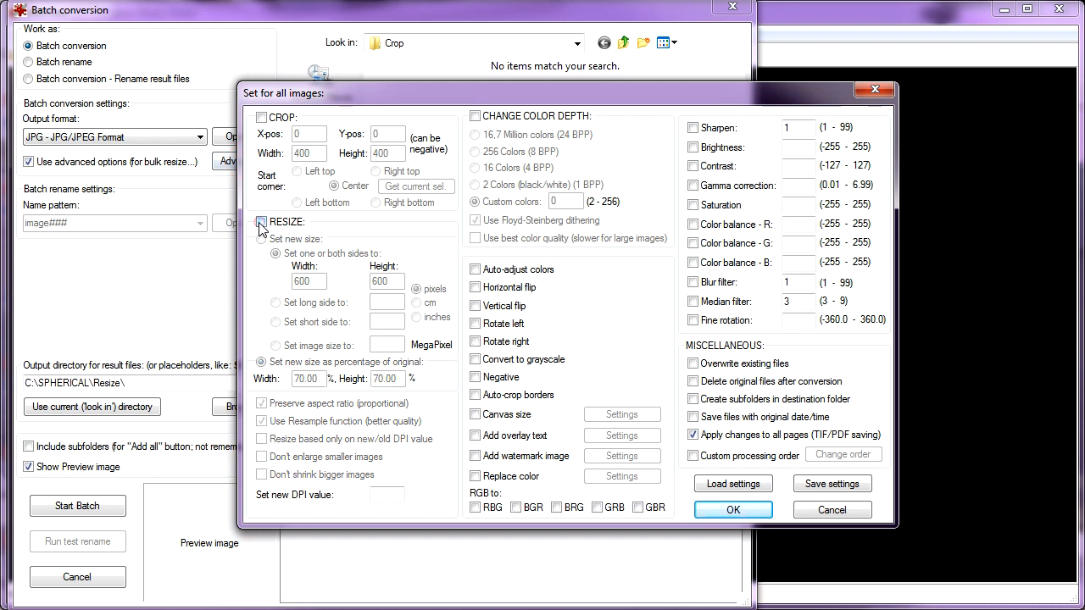
pyautogui.click(261, 118)
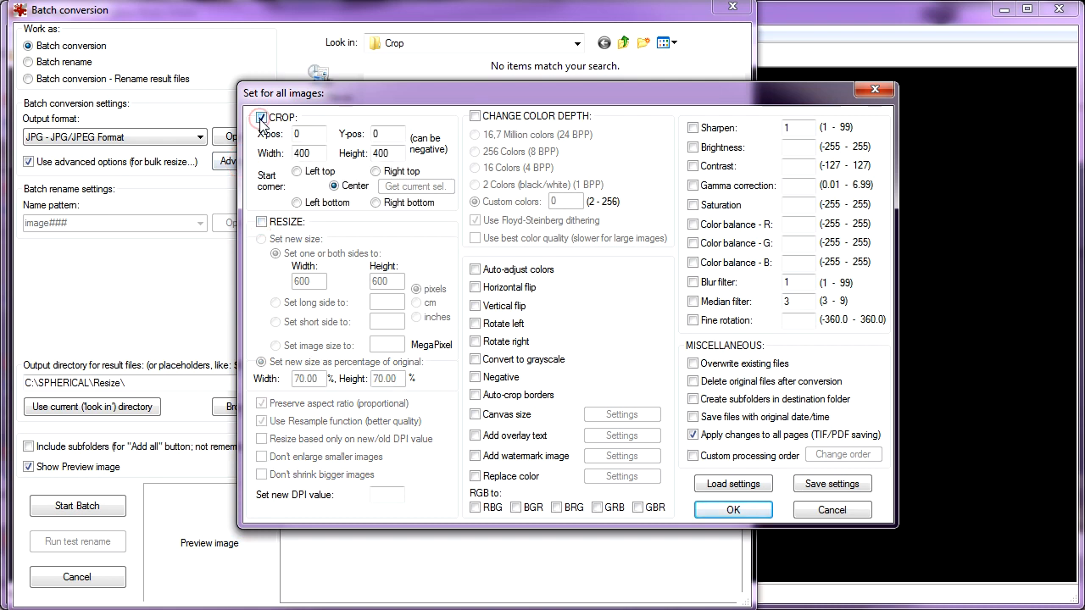
pyautogui.doubleClick(309, 152)
pyautogui.write('4')
pyautogui.press('Tab')
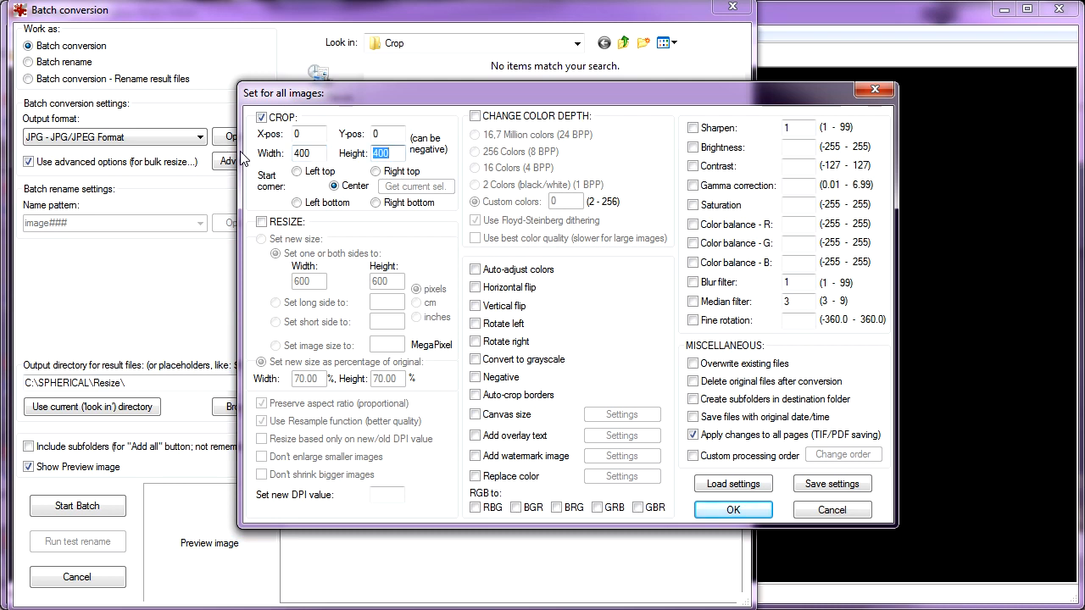
pyautogui.write('4')
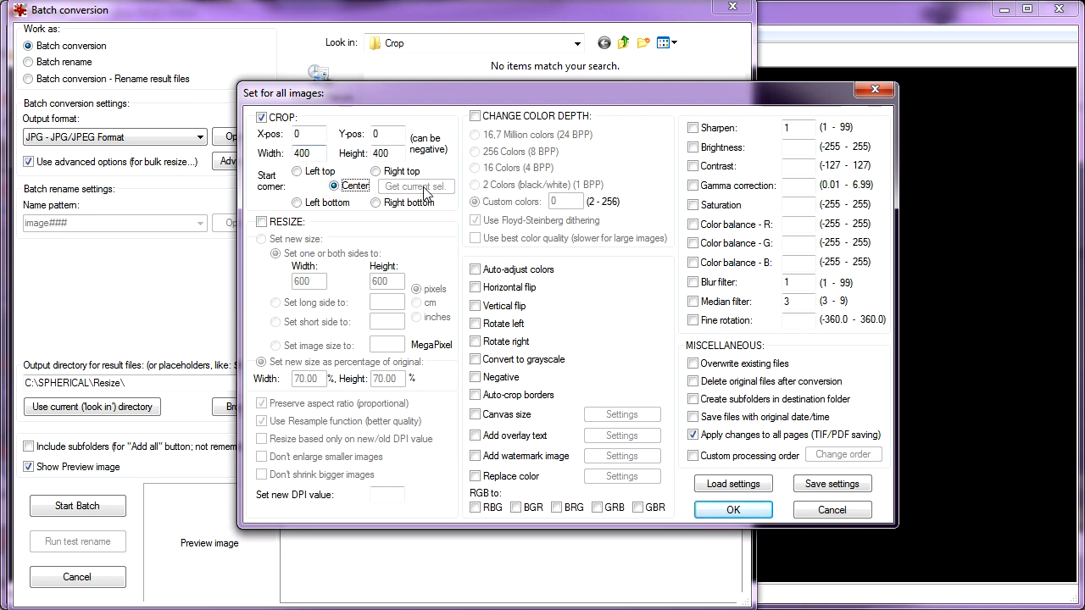
pyautogui.click(732, 510)
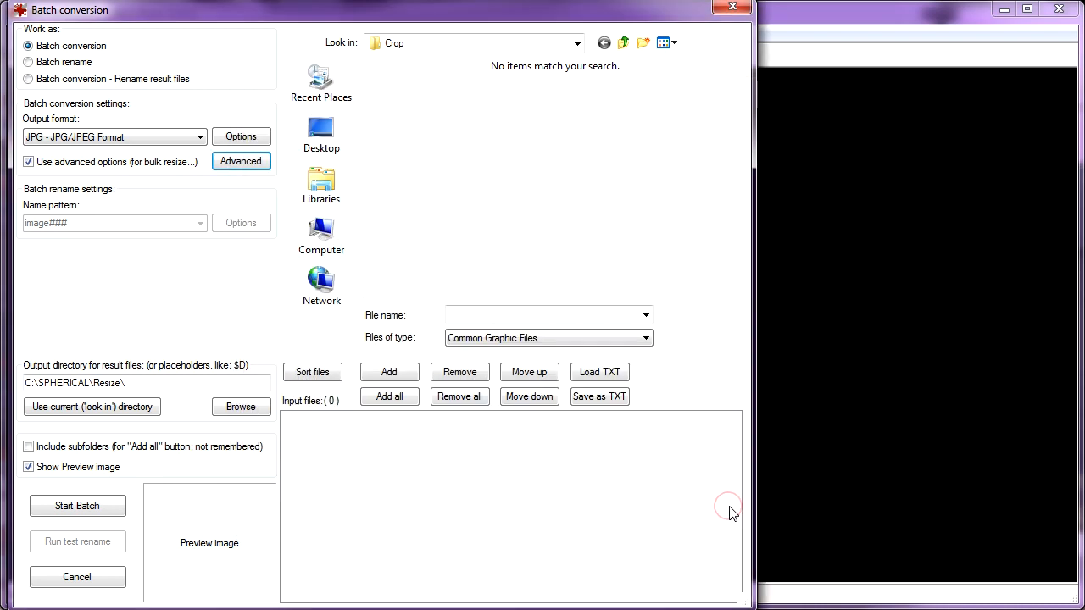
# - Add all images from the Resize folder inside SPHERICAL to the batch input files
pyautogui.click(490, 45)
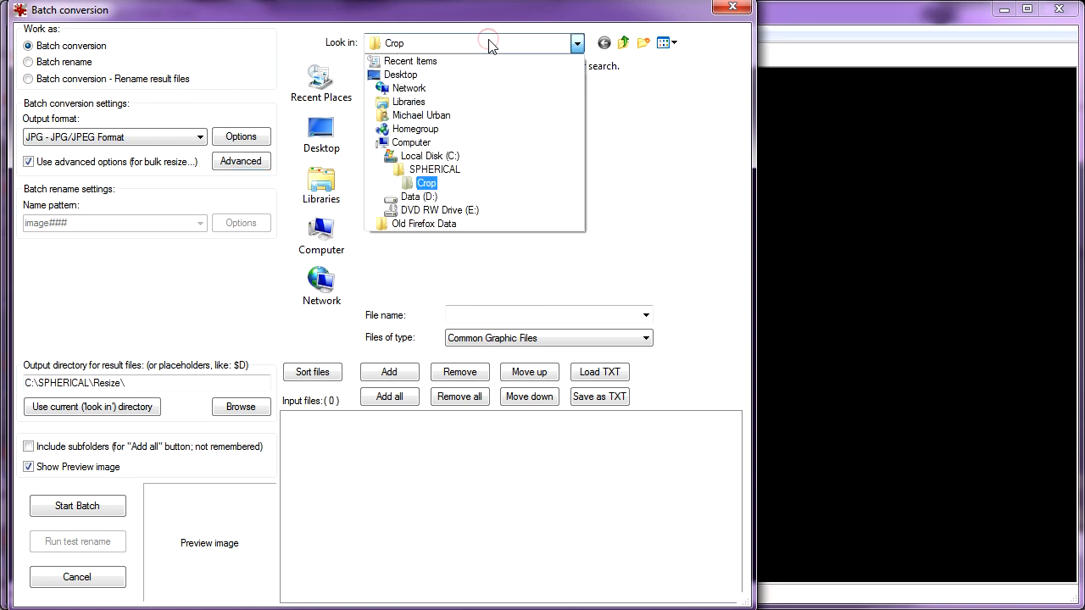
pyautogui.click(434, 170)
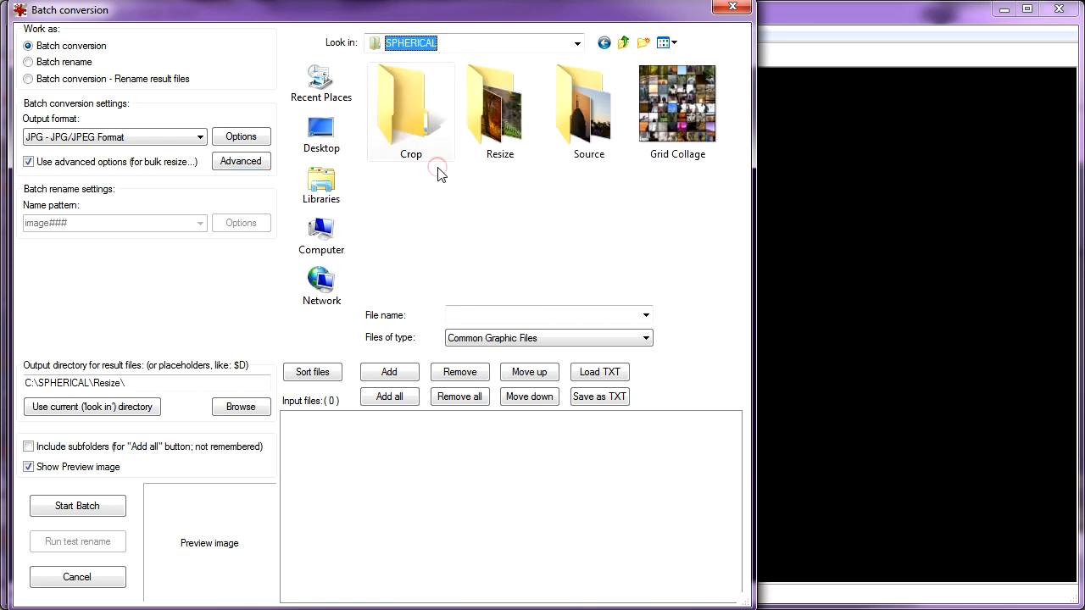
pyautogui.doubleClick(483, 145)
pyautogui.click(406, 398)
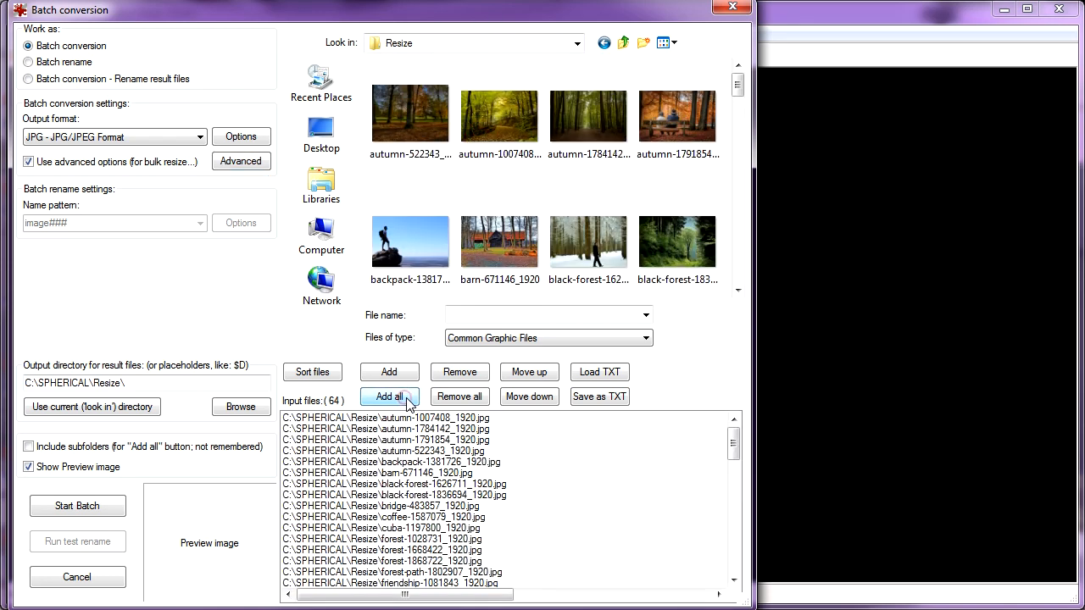
# - Set the output directory to C:\SPHERICAL\Crop\, run the batch crop, and exit the batch when done
pyautogui.click(242, 408)
pyautogui.click(555, 314)
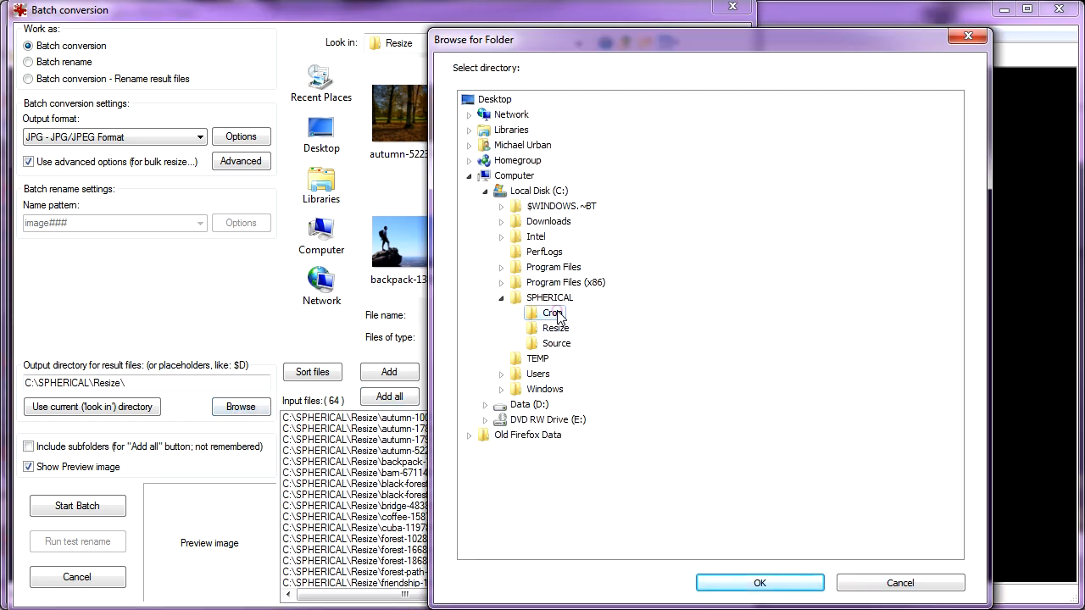
pyautogui.click(722, 584)
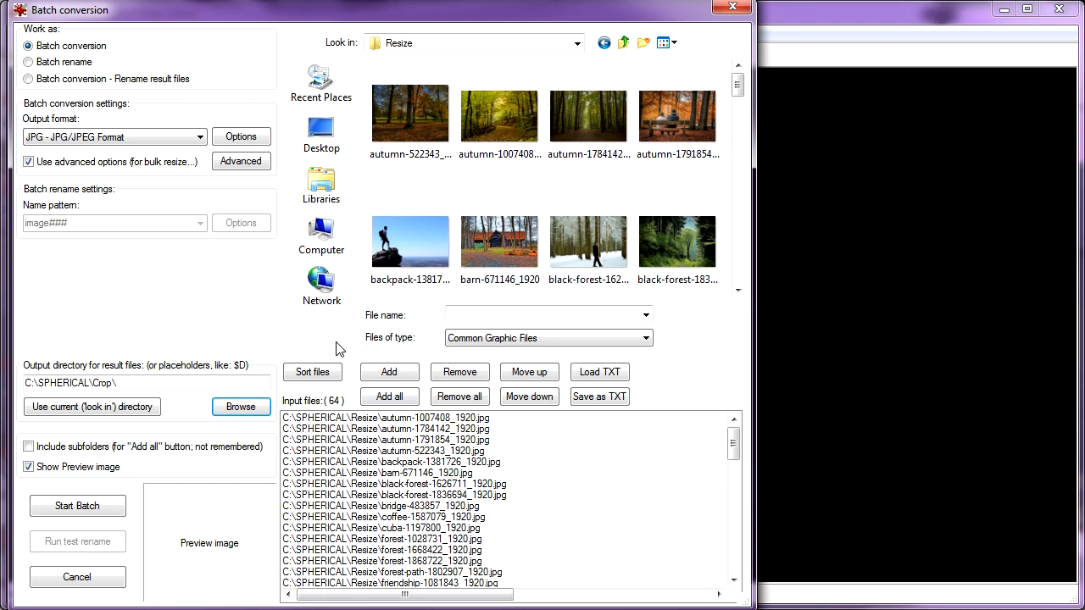
pyautogui.click(98, 509)
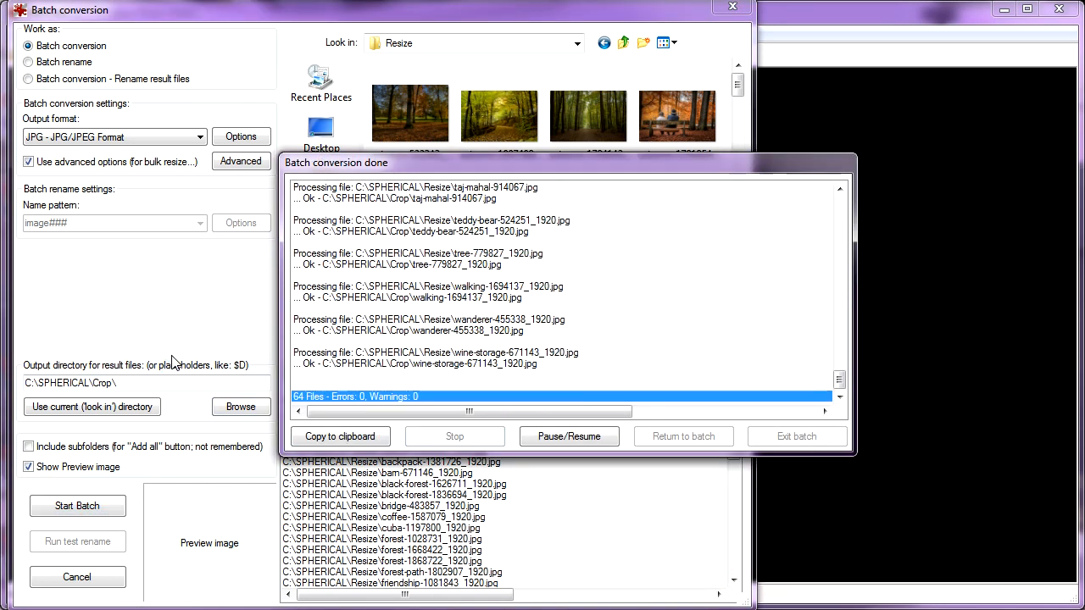
pyautogui.click(797, 436)
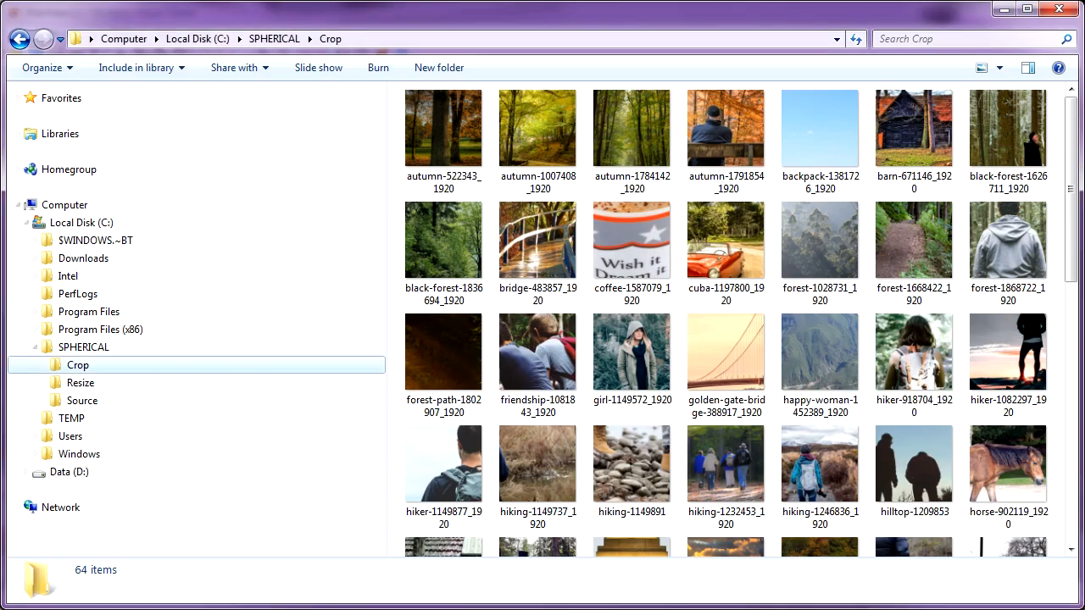
# - Switch to Windows Explorer and compare the images in the Source, Resize and Crop folders
pyautogui.click(92, 410)
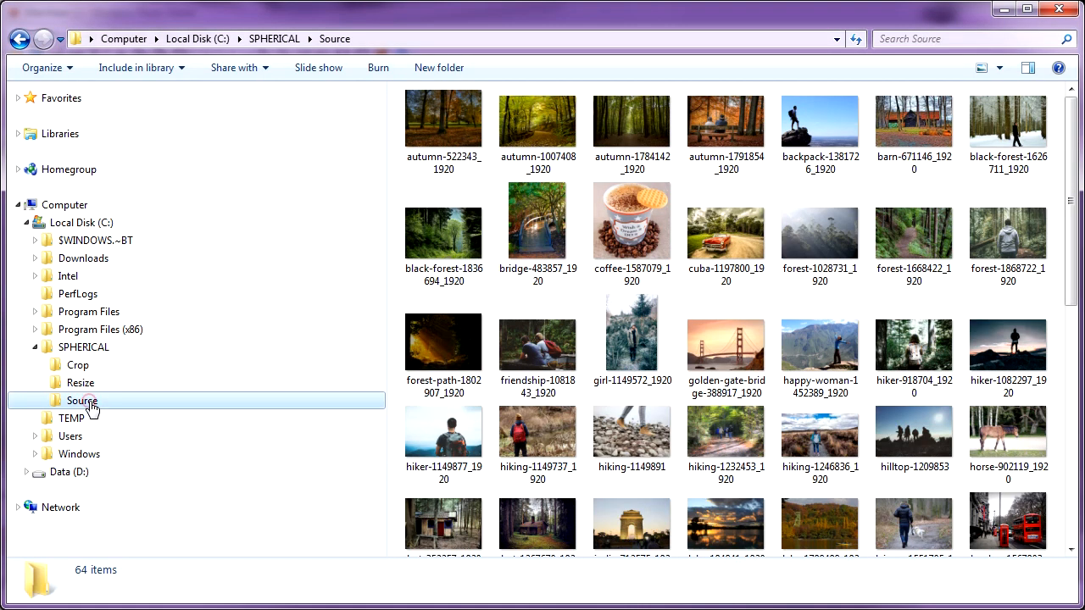
pyautogui.click(140, 387)
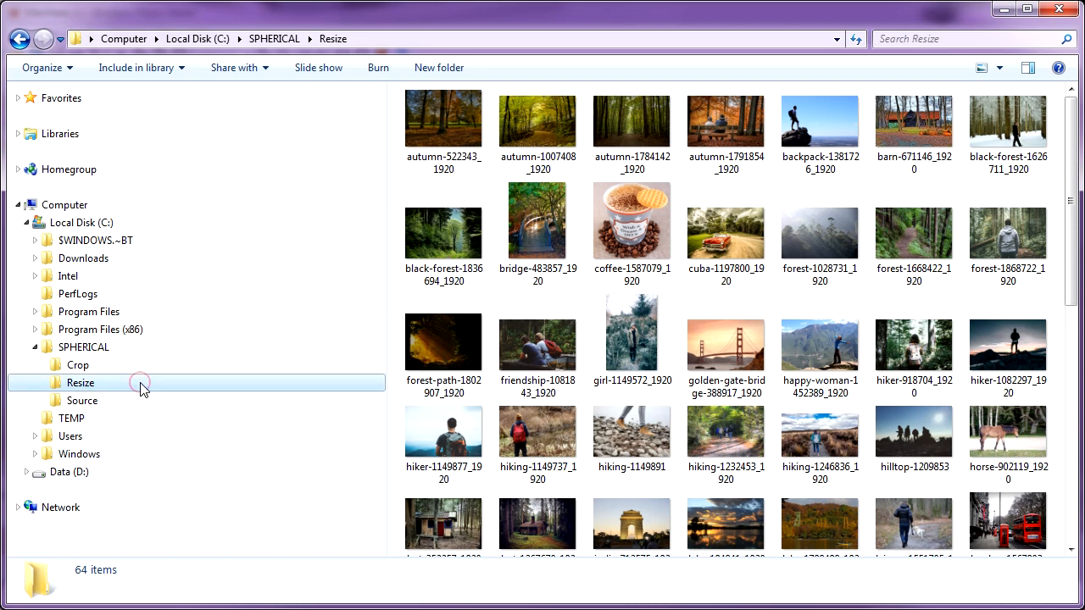
pyautogui.click(140, 367)
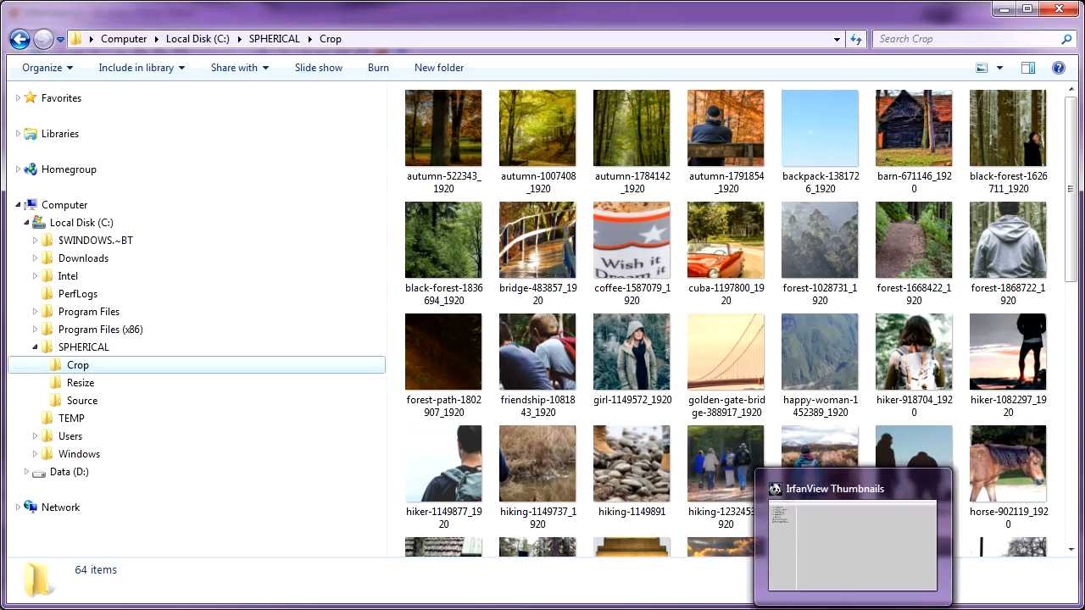
# - Switch to IrfanView Thumbnails and open the folder C:\SPHERICAL\Crop\
pyautogui.click(846, 605)
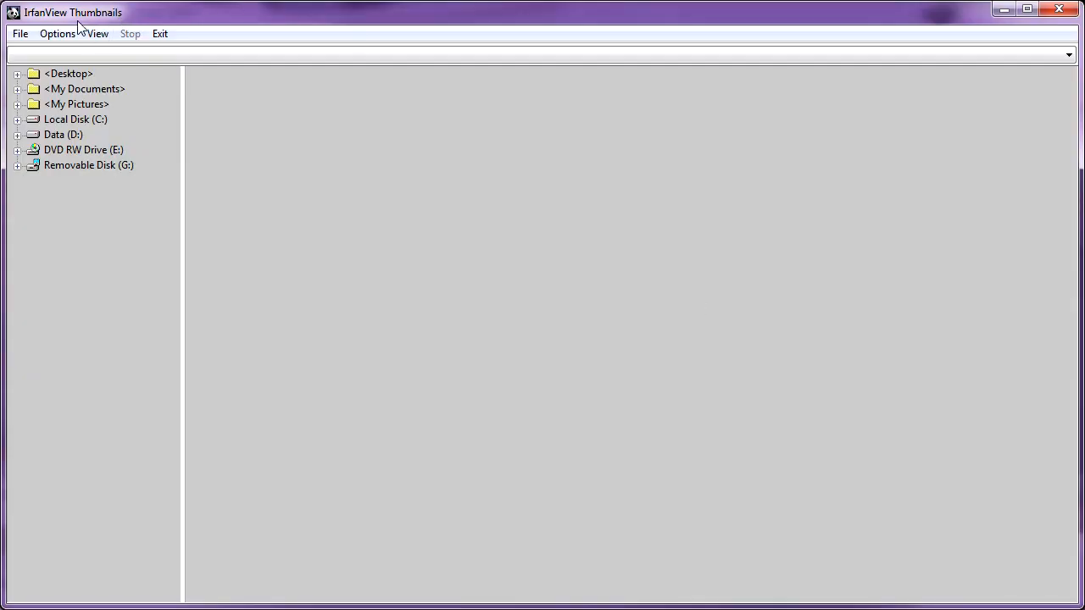
pyautogui.click(17, 119)
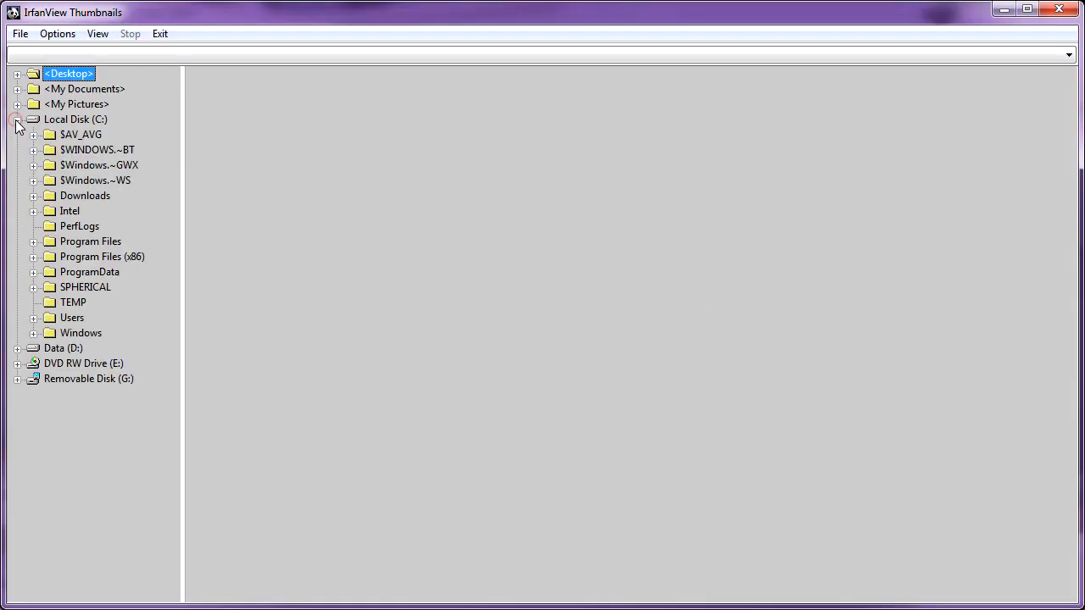
pyautogui.click(33, 288)
pyautogui.click(92, 301)
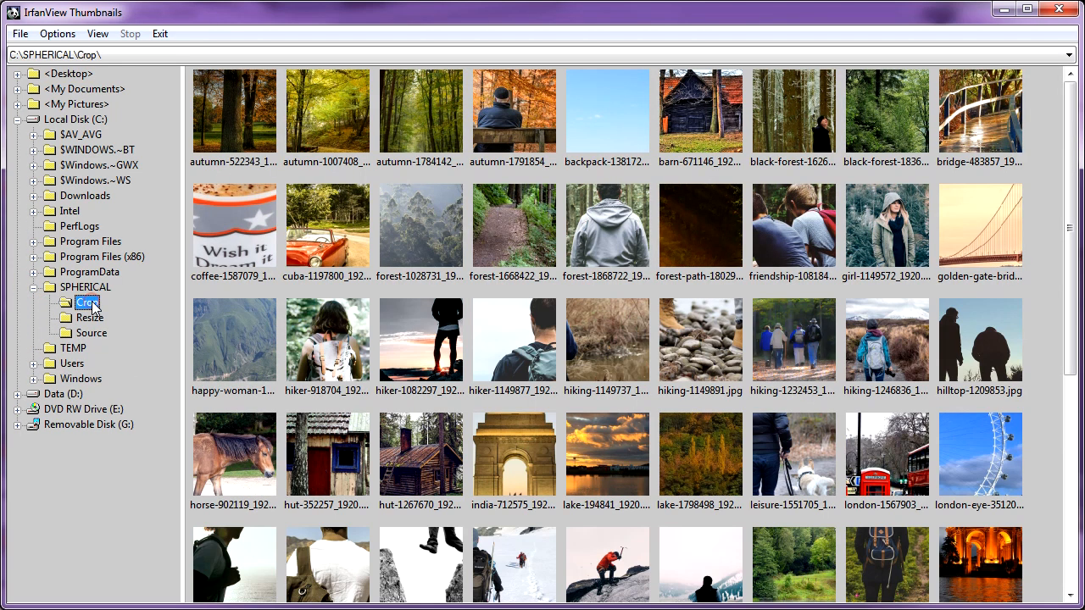
# - Select all thumbnails in the Crop folder and start a contact sheet from the selected files
pyautogui.click(253, 105)
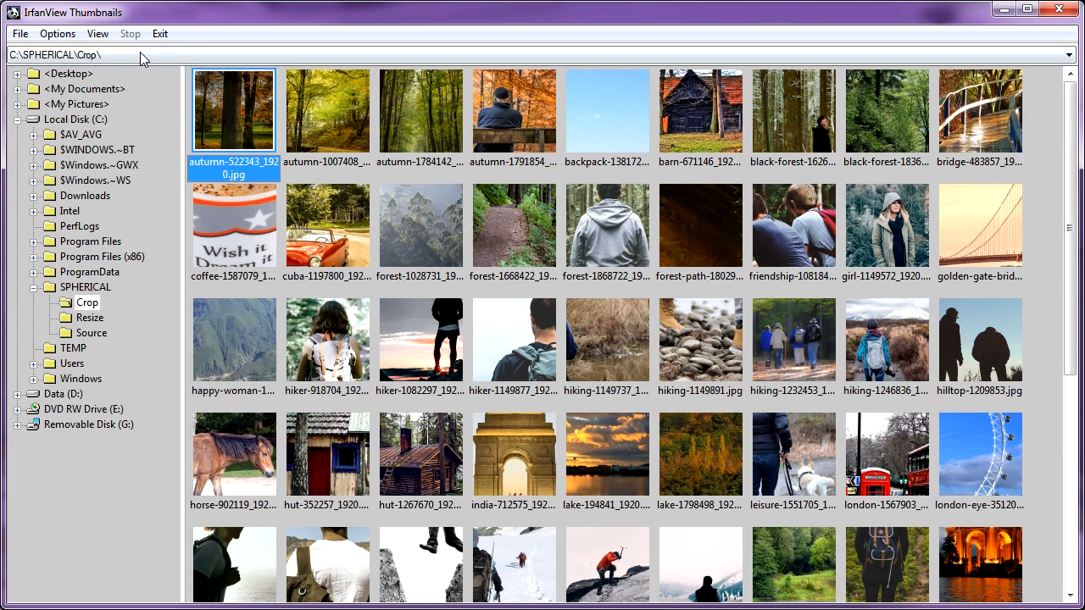
pyautogui.click(58, 34)
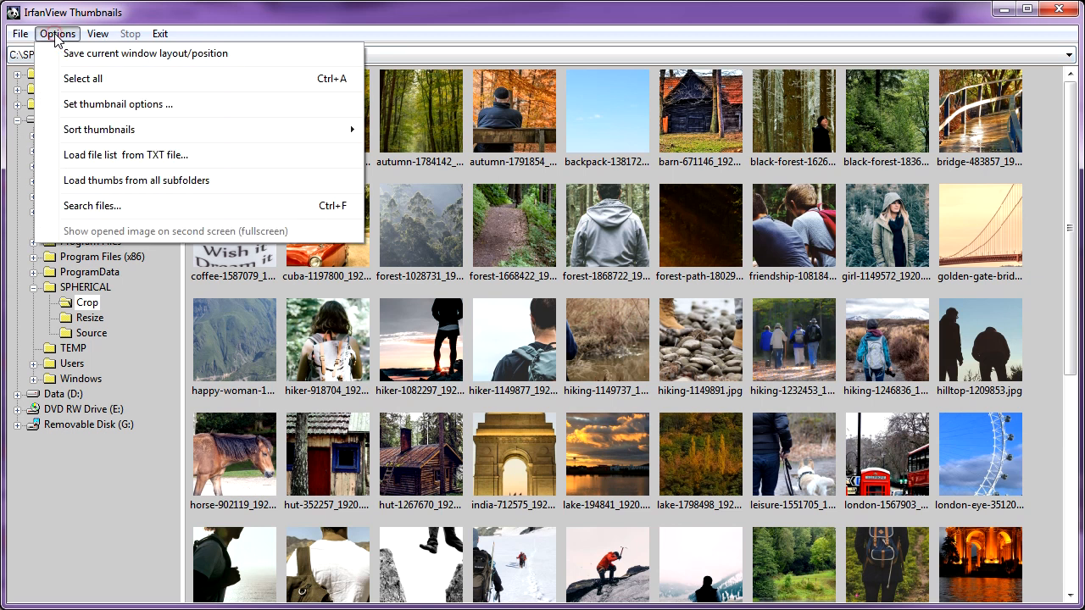
pyautogui.click(168, 80)
pyautogui.click(22, 36)
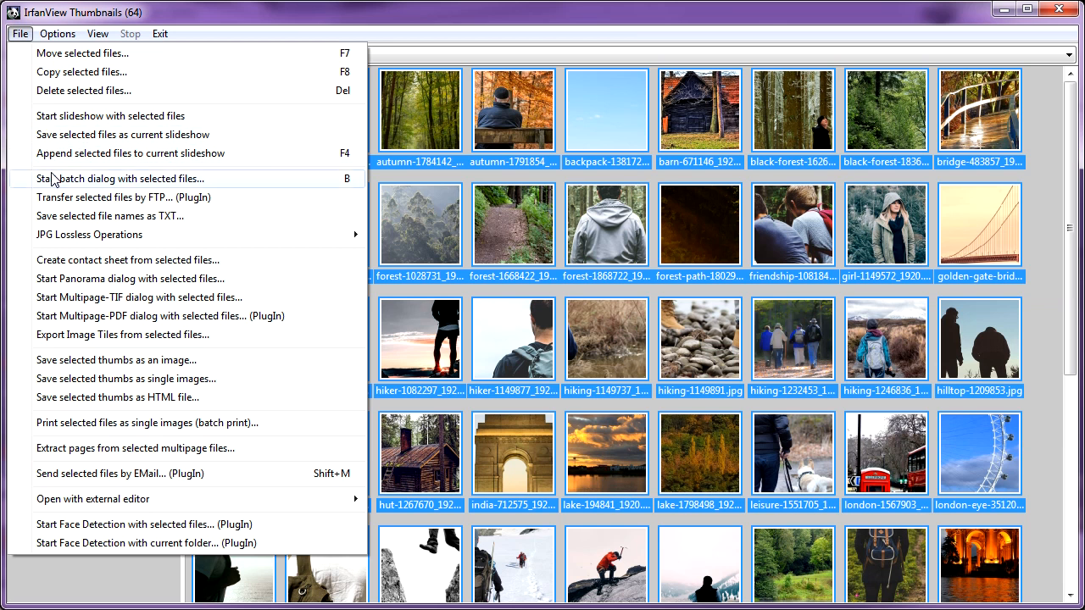
pyautogui.click(260, 266)
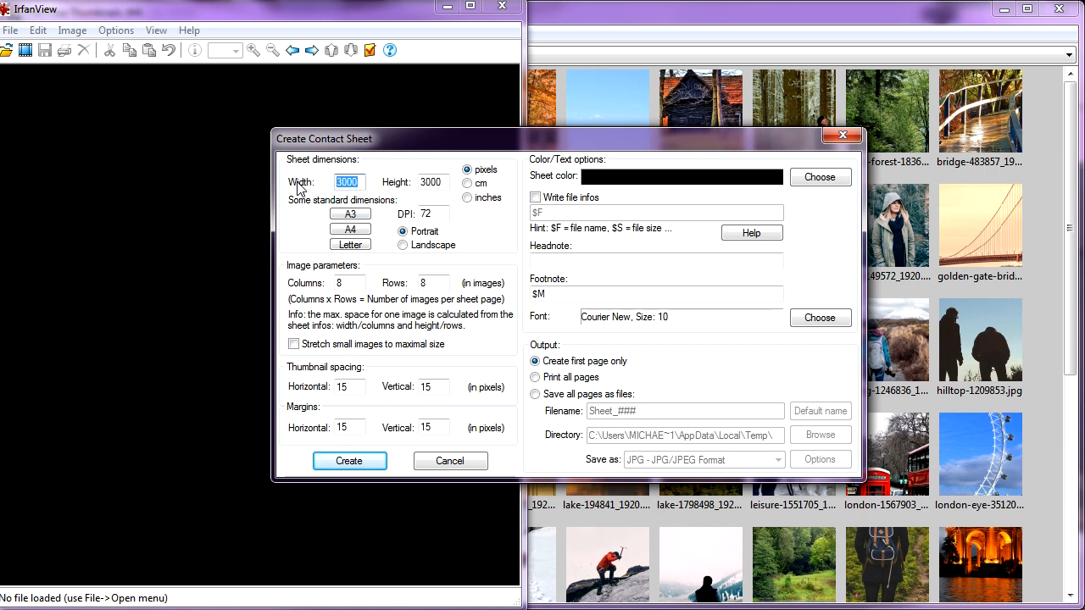
# - Set the contact sheet to 3000 x 3000 pixels with 8 columns and 8 rows
pyautogui.write('300')
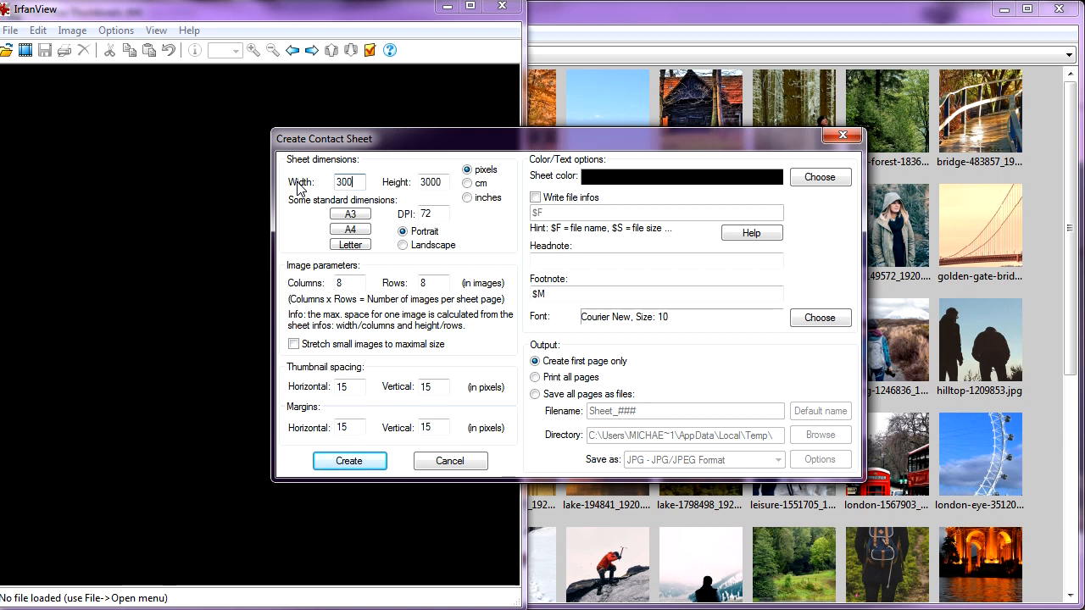
pyautogui.press('Tab')
pyautogui.write('3000')
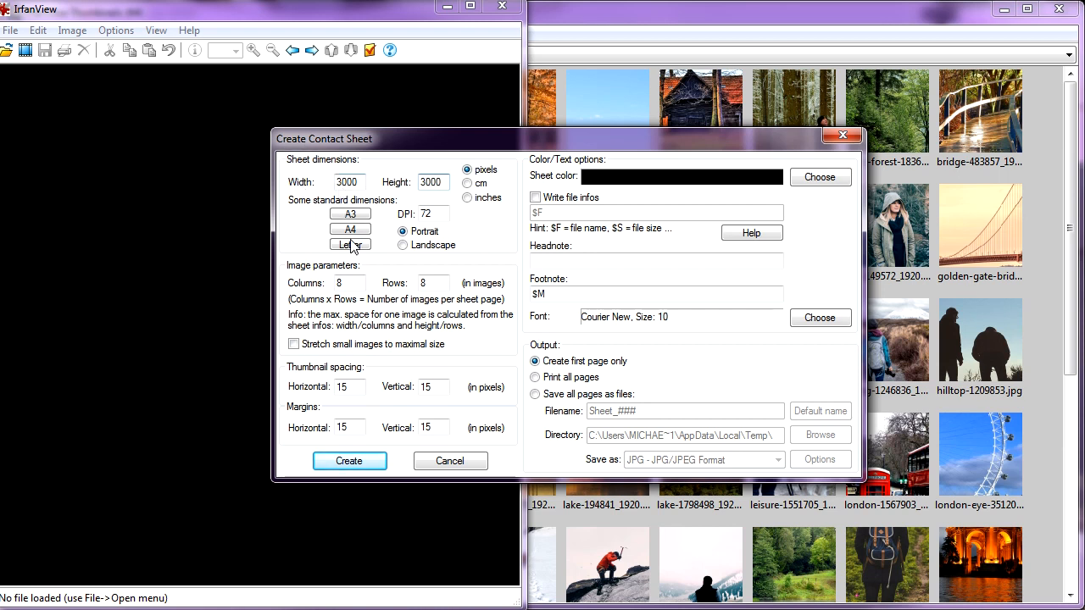
pyautogui.doubleClick(351, 282)
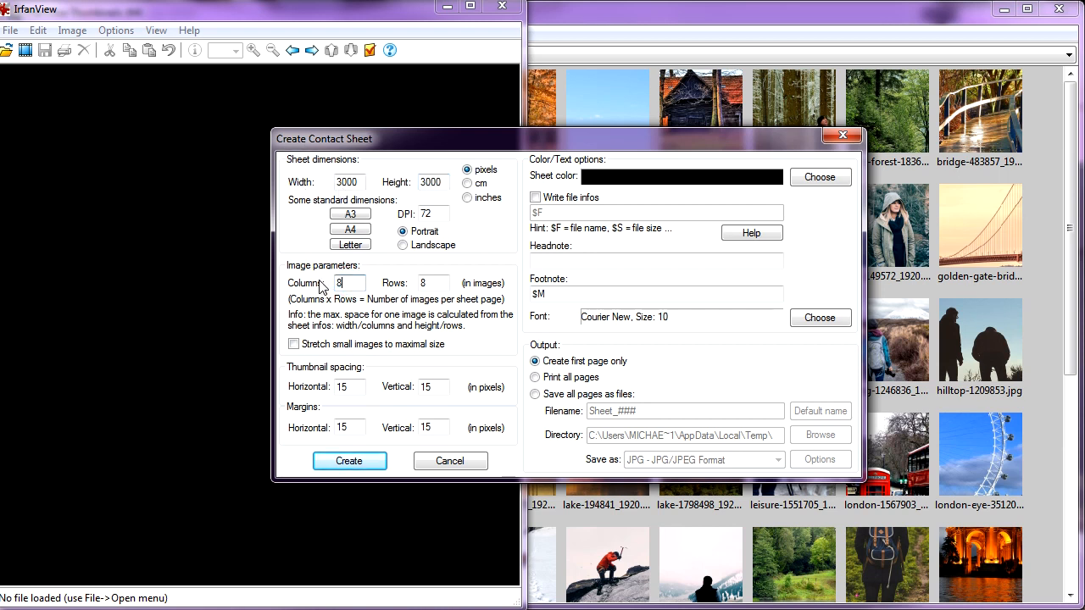
pyautogui.press('Tab')
pyautogui.press('Tab')
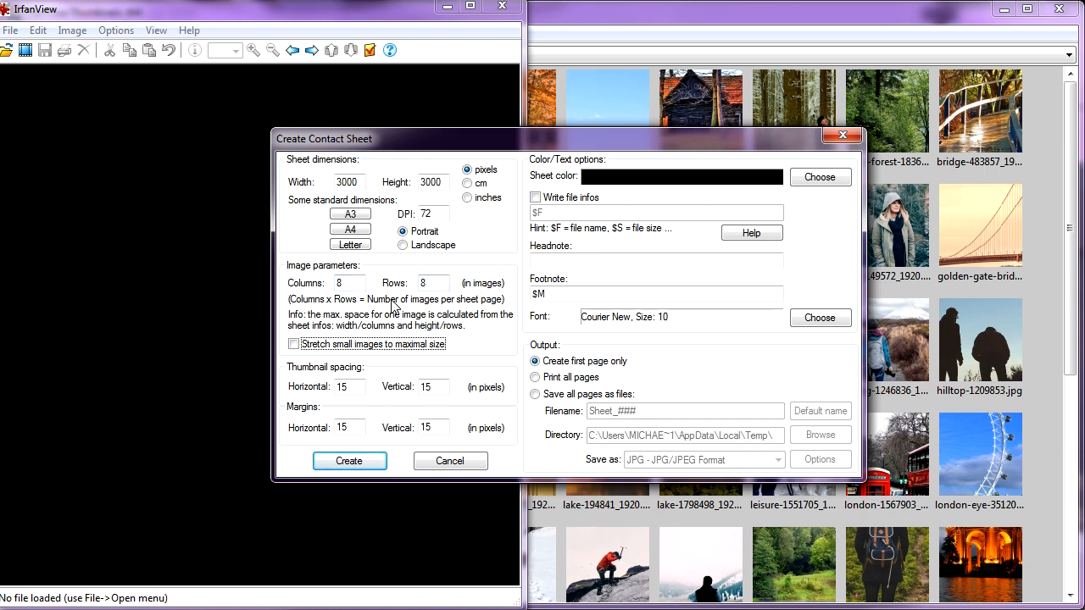
# - Use 15-pixel horizontal and vertical thumbnail spacing and 15-pixel margins, and create the contact sheet
pyautogui.click(355, 390)
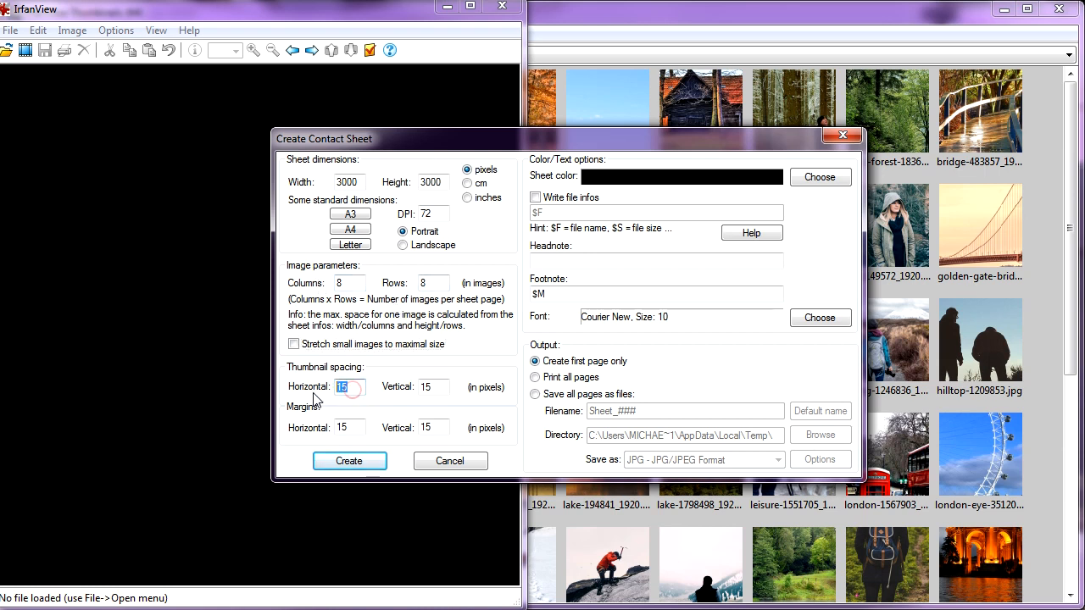
pyautogui.click(431, 387)
pyautogui.click(356, 429)
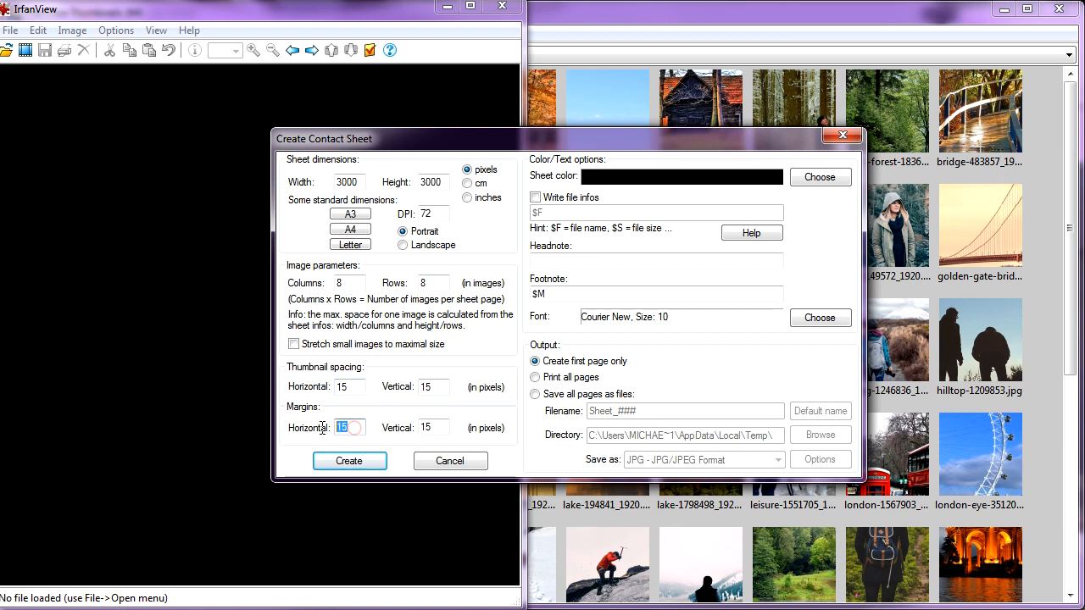
pyautogui.click(437, 428)
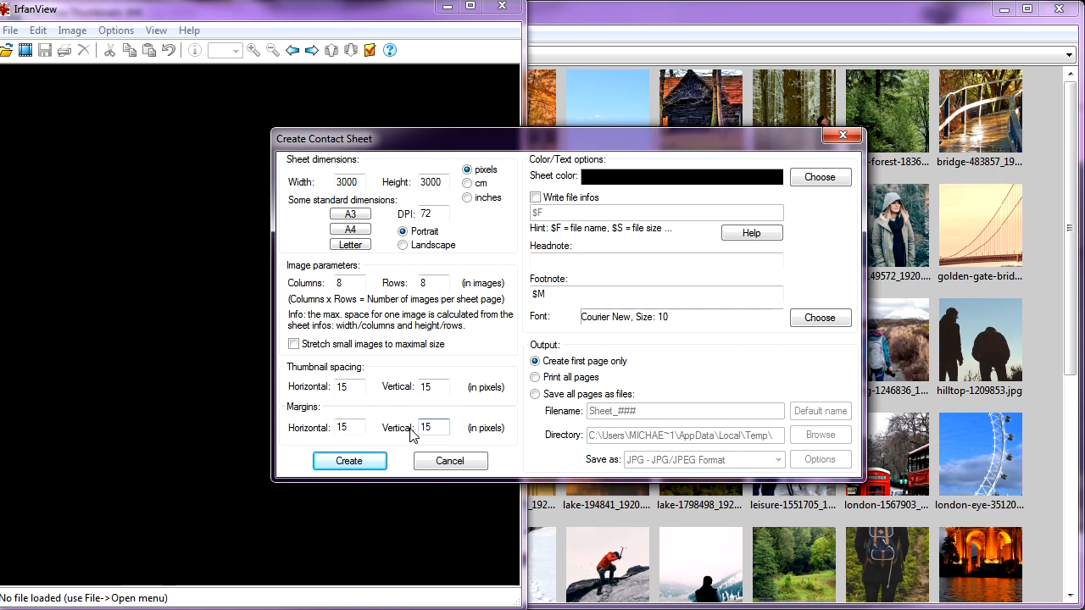
pyautogui.click(349, 460)
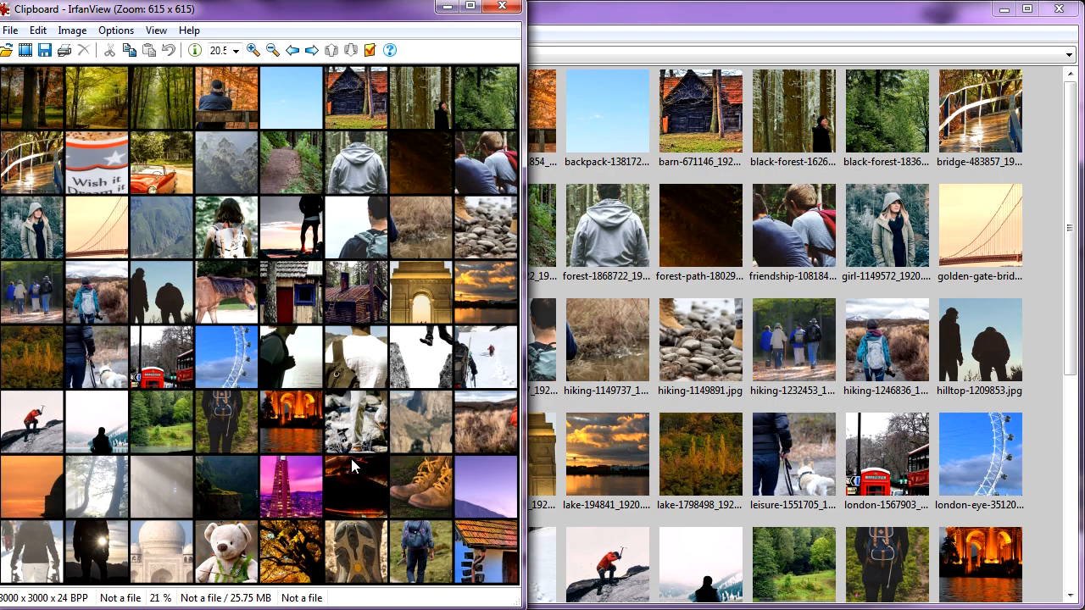
# - Save the contact sheet as a JPG named Collage 2 in the SPHERICAL folder
pyautogui.click(44, 50)
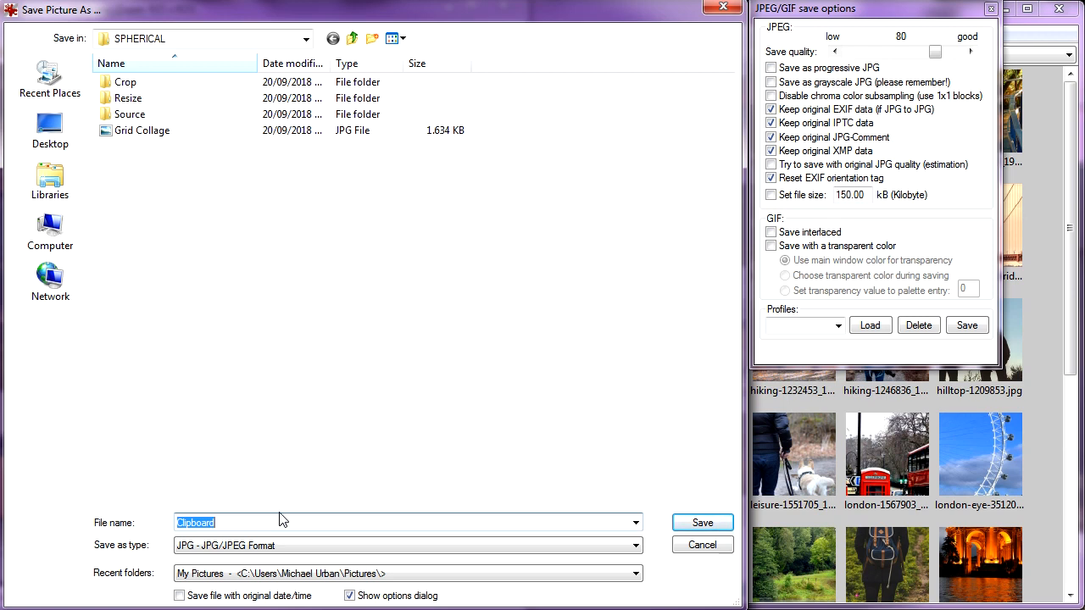
pyautogui.write('Collage 2')
pyautogui.click(695, 522)
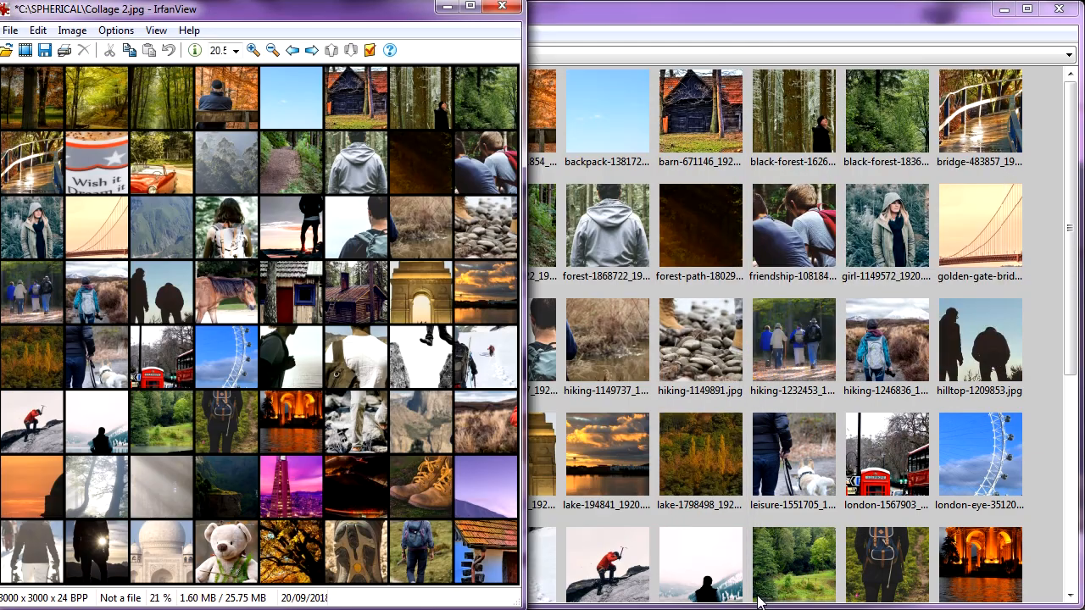
# - Switch to Windows Explorer and open Collage 2 from the SPHERICAL folder in Windows Photo Viewer
pyautogui.hotkey('alt', 'Tab')
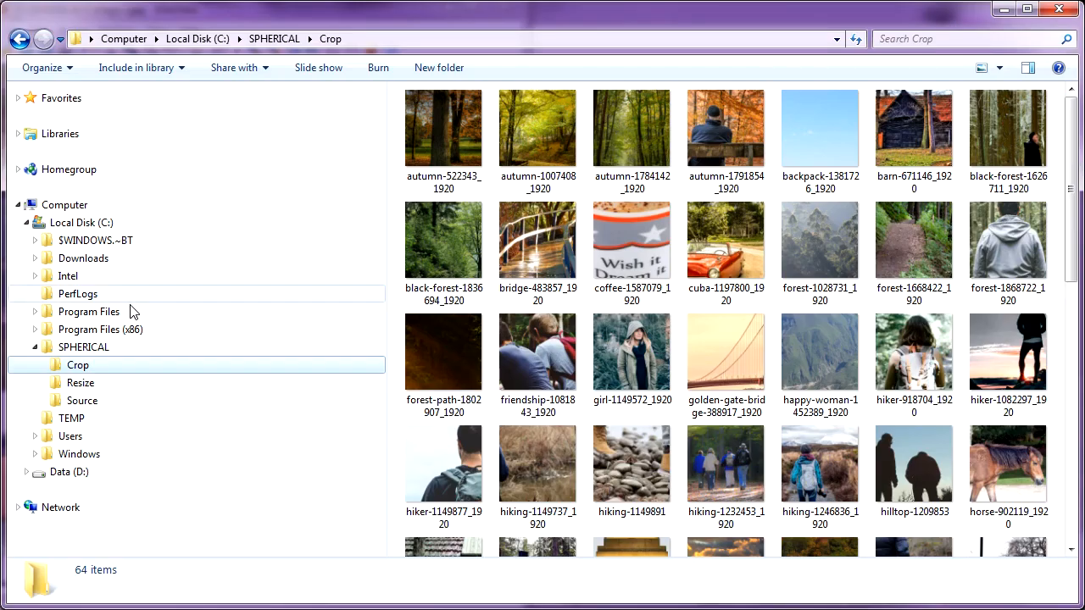
pyautogui.click(84, 348)
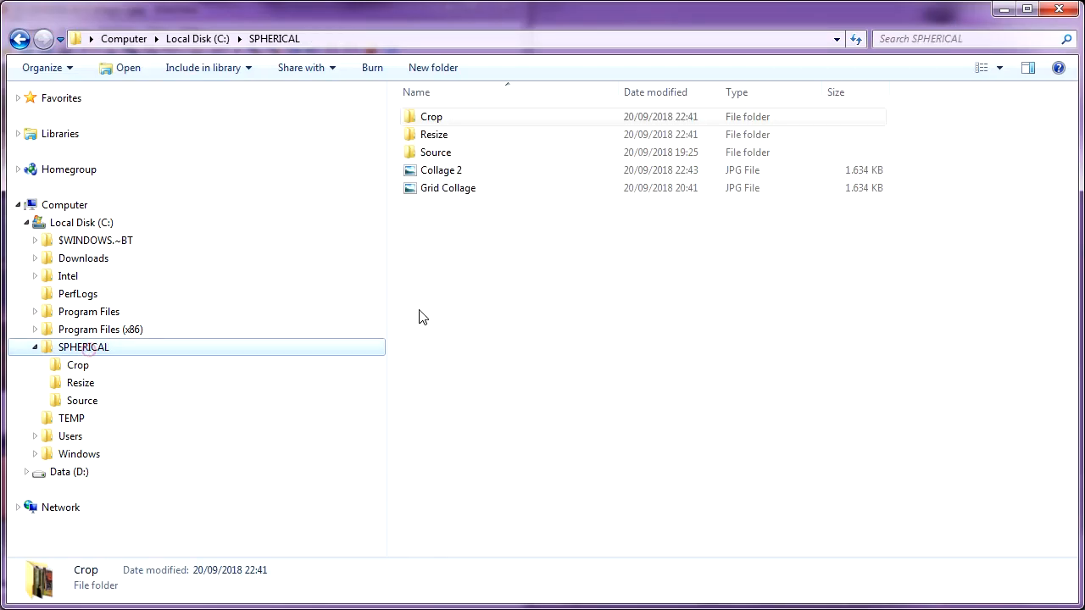
pyautogui.rightClick(461, 171)
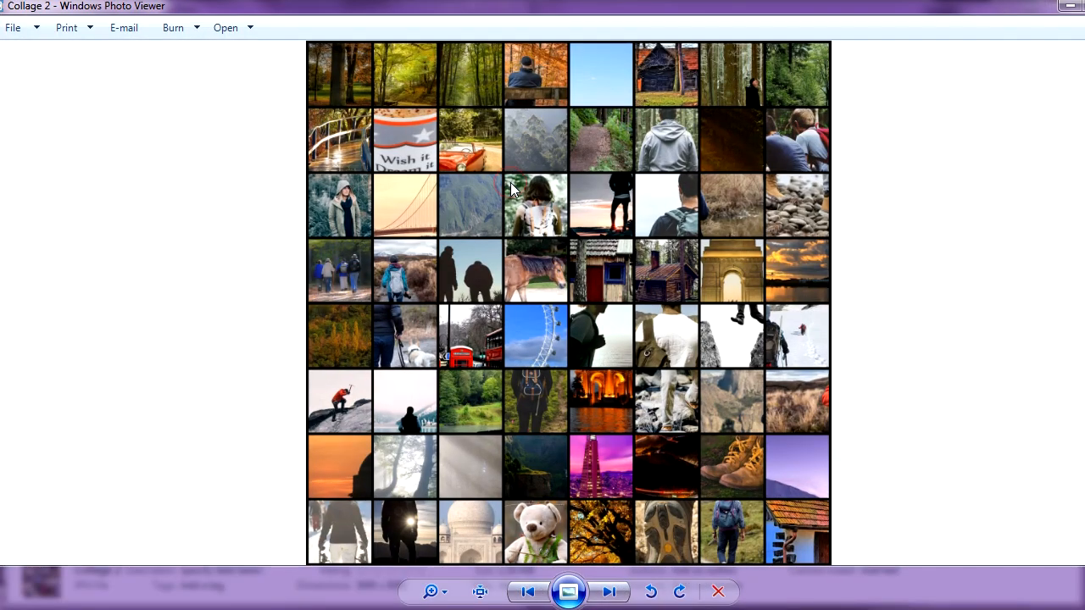